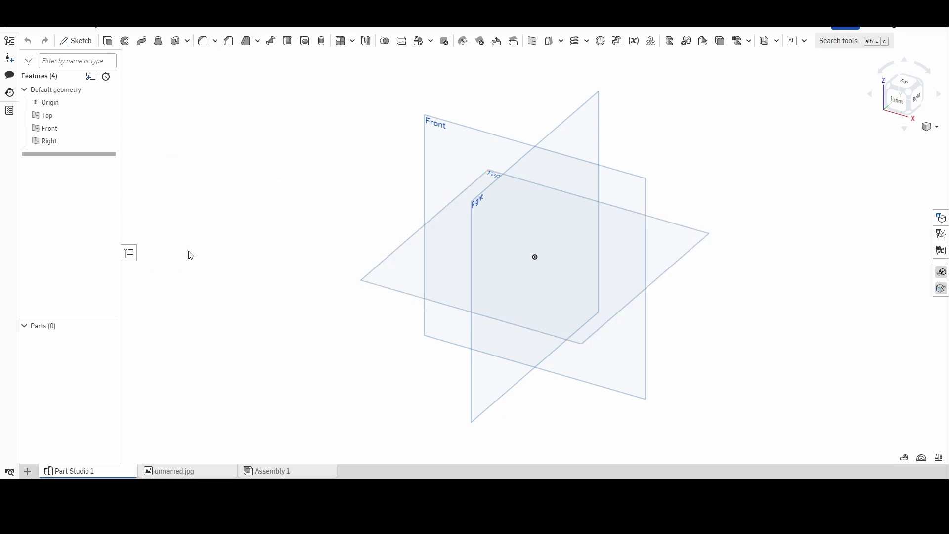
Step: Start Sketch 1 on the Top plane, hide the default planes and view it normal
key("shift")
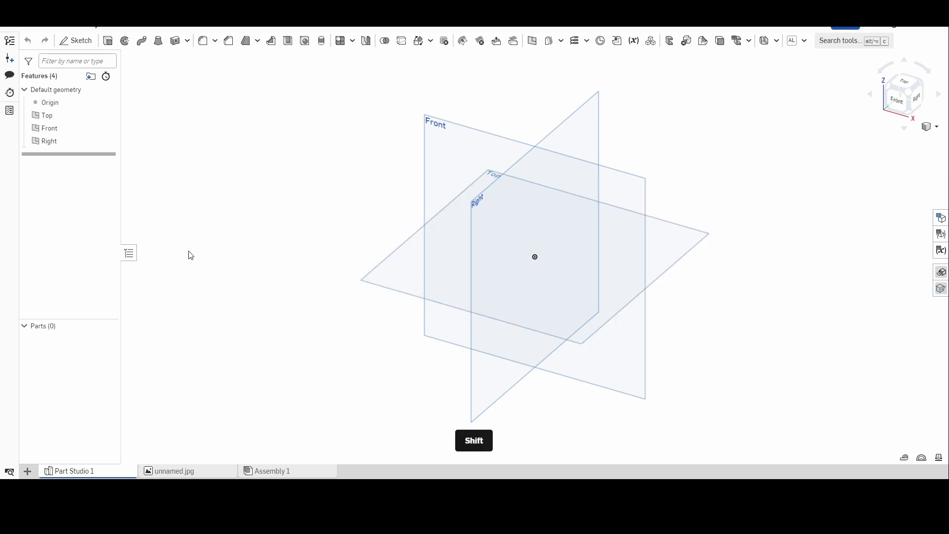
key("shift+s")
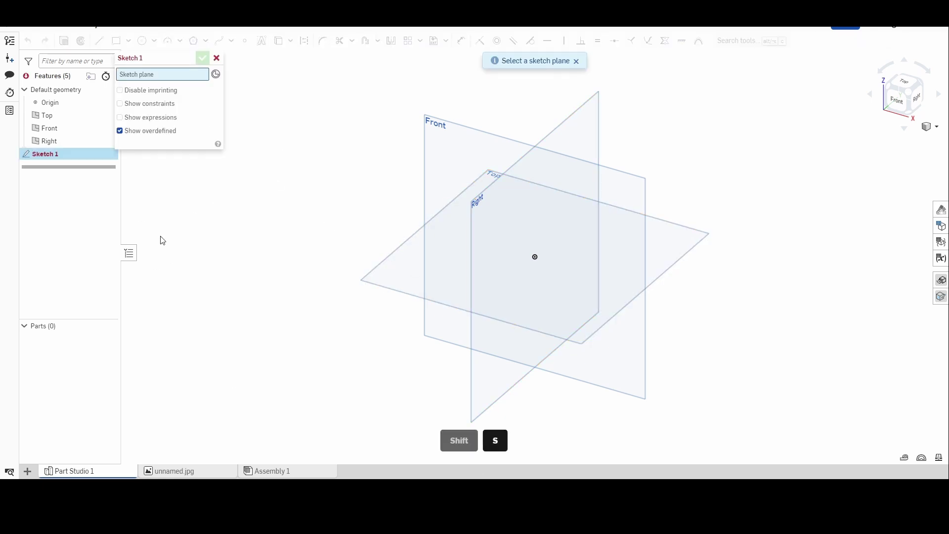
left_click(399, 287)
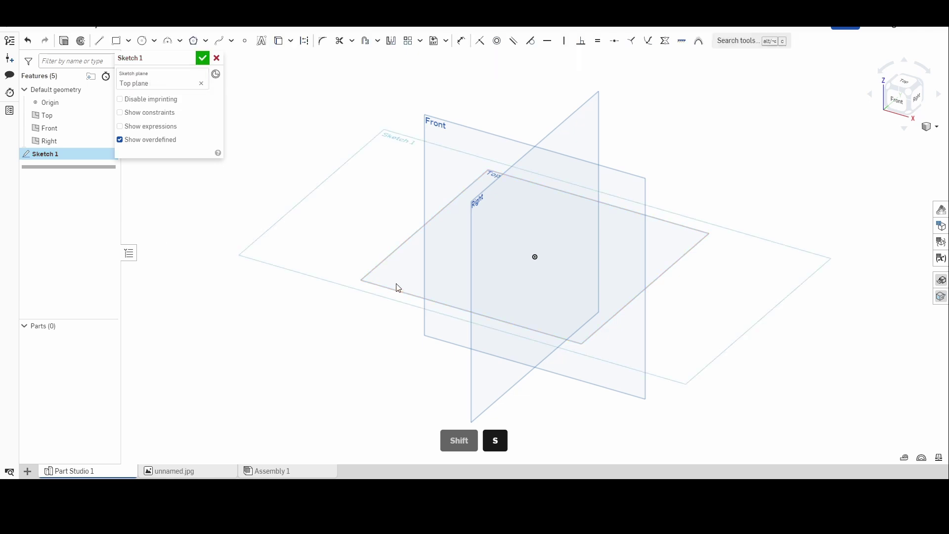
key("p")
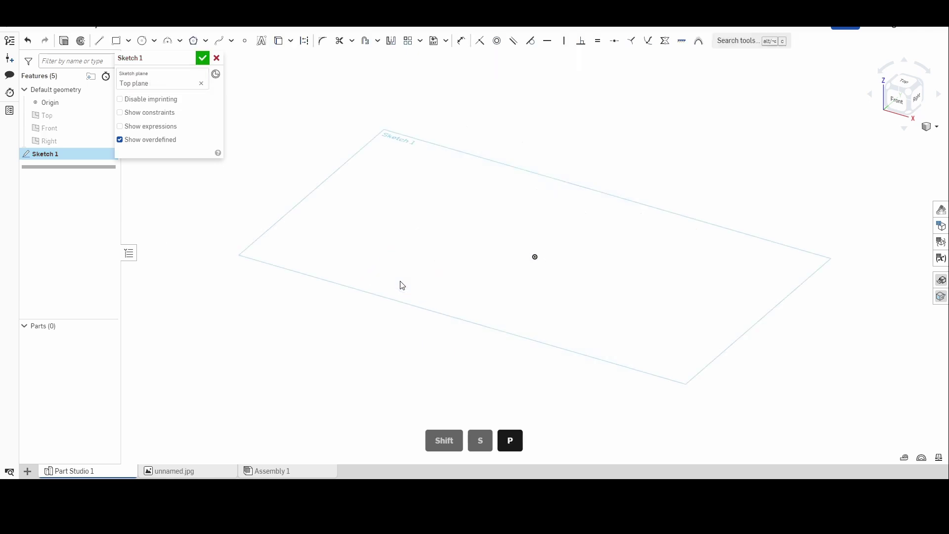
key("n")
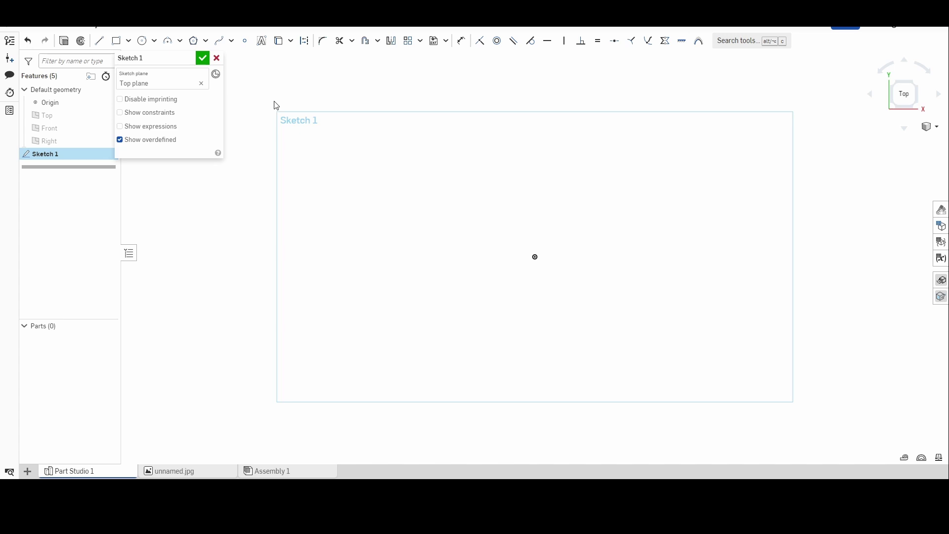
Step: Draw a slanted line and a rectangle in the sketch
left_click(100, 42)
left_click(363, 213)
left_click(518, 118)
key("Escape")
left_click(116, 41)
left_click(373, 317)
left_click(484, 408)
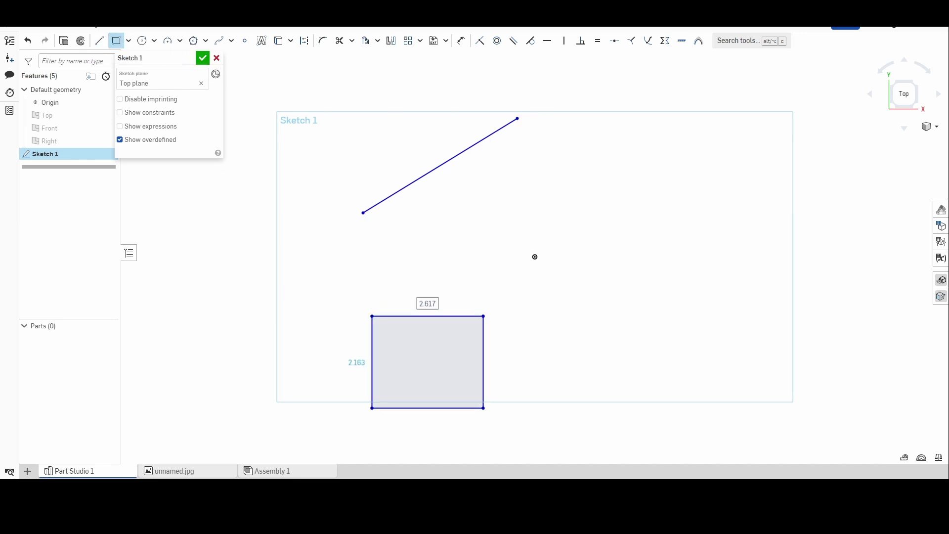
Step: Draw a Ø4.55 circle at upper right and a three-point arc below the shapes
left_click(142, 40)
left_click(746, 224)
left_click(838, 195)
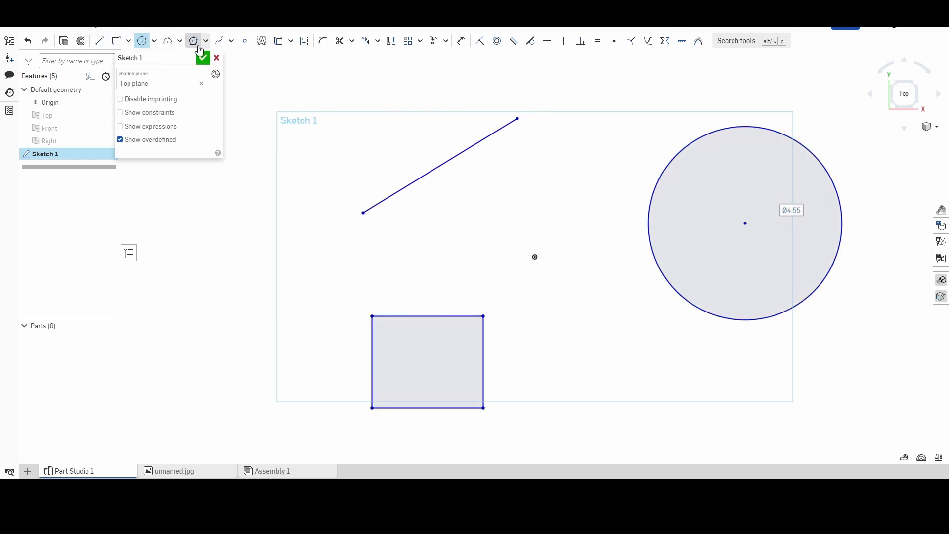
left_click(168, 41)
left_click(584, 408)
left_click(805, 396)
left_click(705, 426)
Step: Draw a Ø3.093 inscribed hexagon centred on the origin
left_click(193, 40)
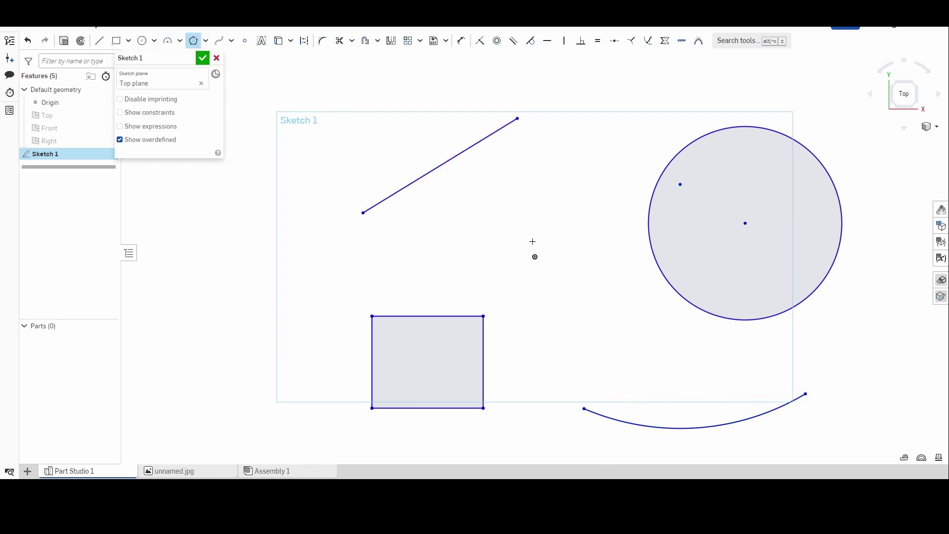
left_click(535, 257)
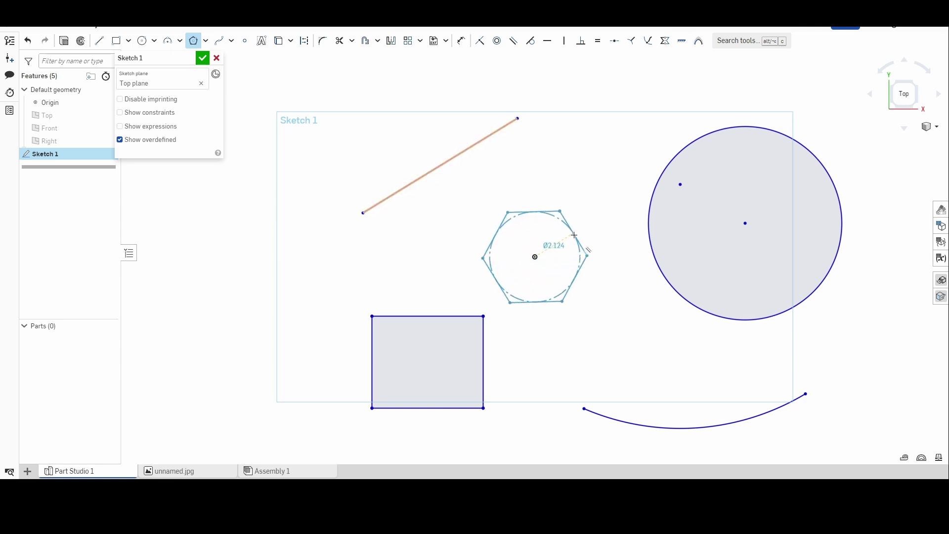
key("Escape")
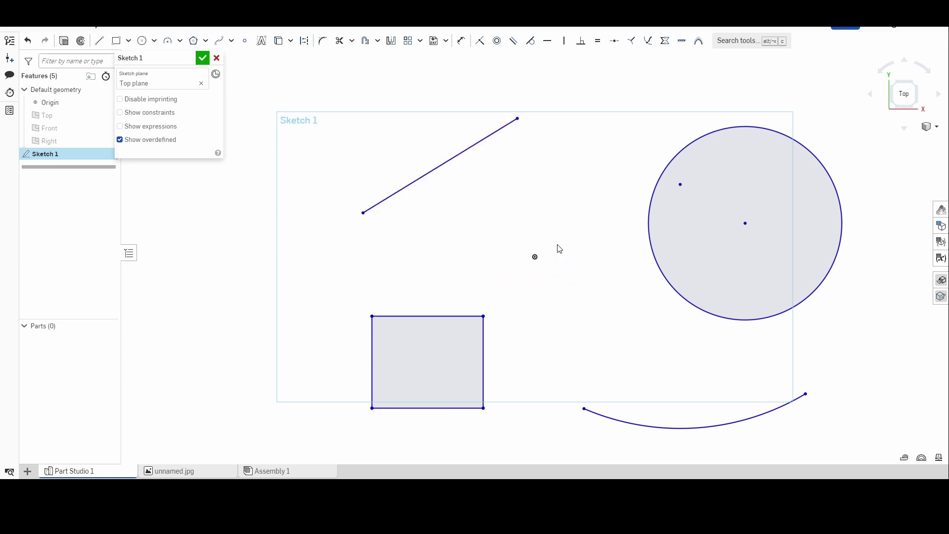
left_click(196, 40)
left_click(535, 258)
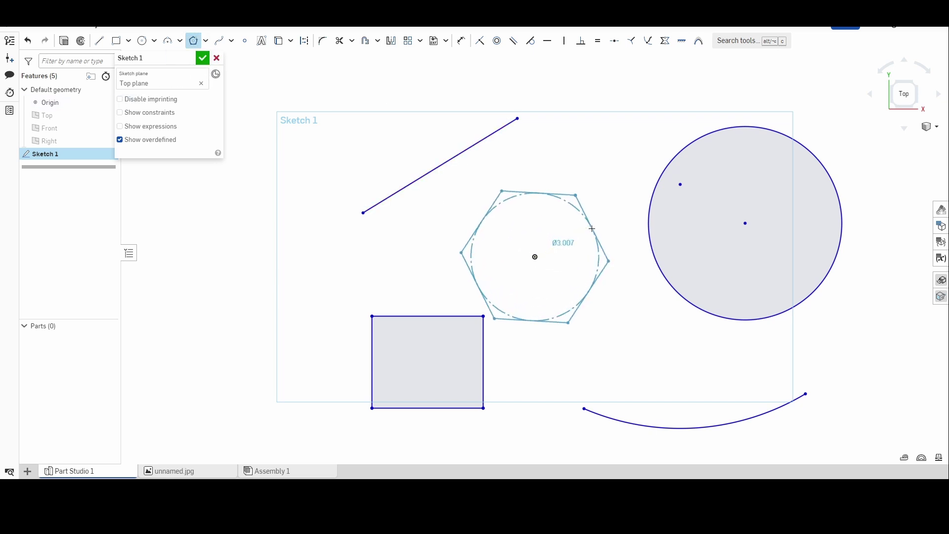
left_click(591, 224)
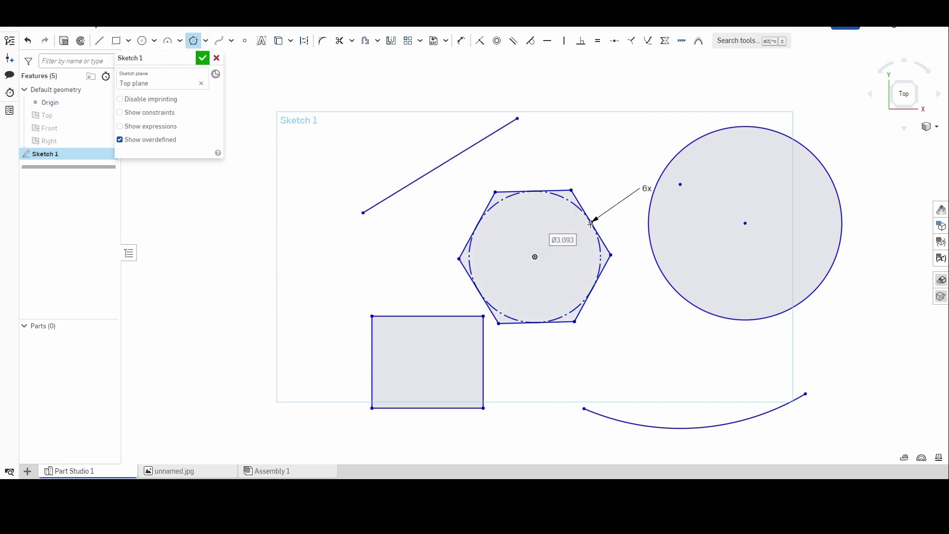
key("Escape")
scroll(678, 293, "down", 2)
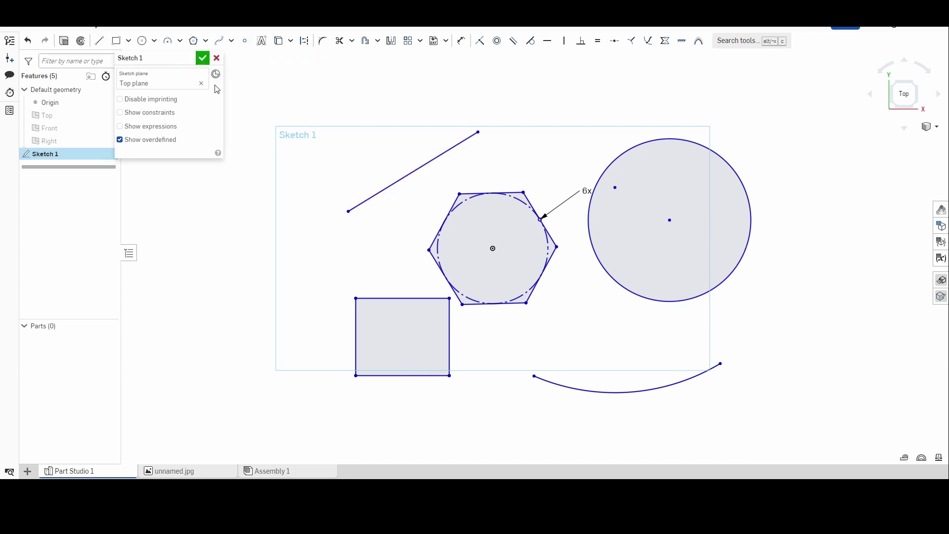
Step: Add sketch points on the slanted line, the square's left edge and the large circle
key("l")
left_click(245, 40)
left_click(381, 192)
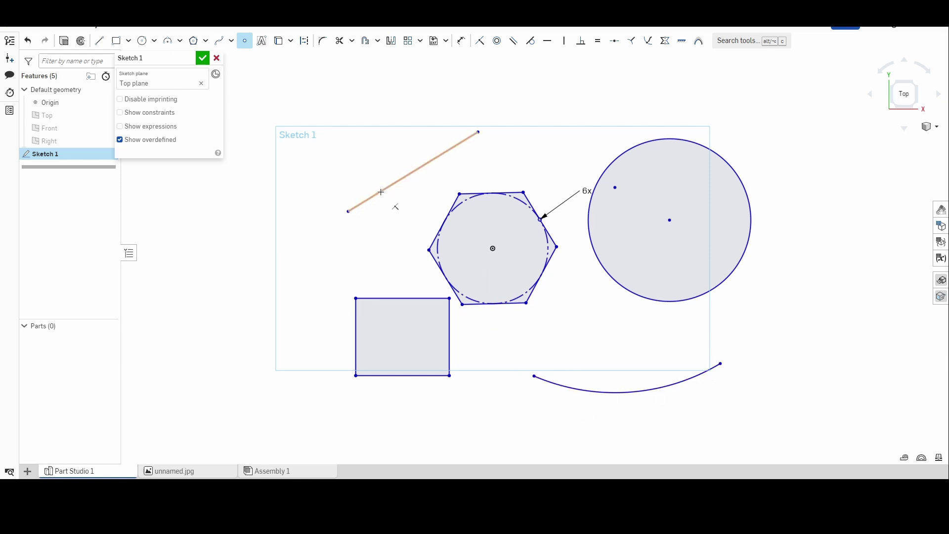
left_click(455, 145)
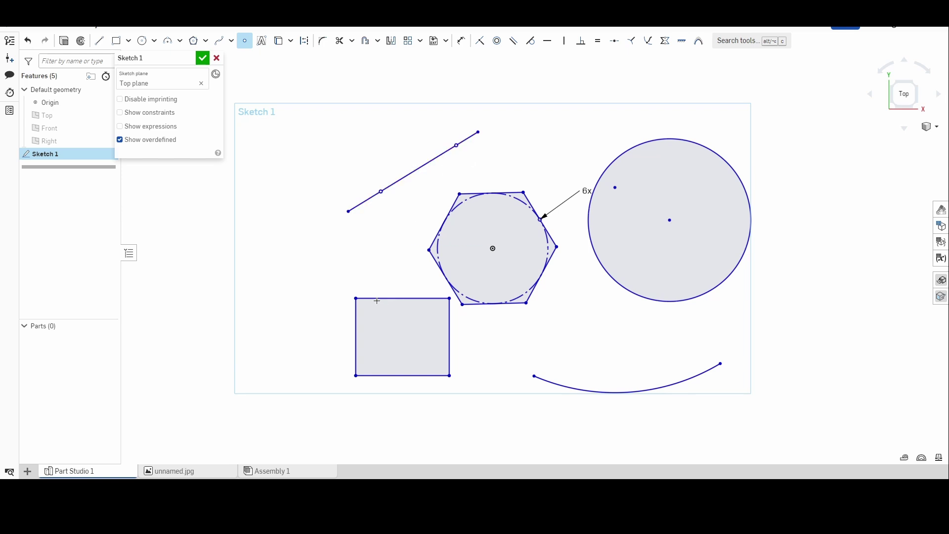
left_click(355, 321)
left_click(605, 269)
Step: Add points on the hexagon, its construction circle and a free spot above the shapes
scroll(433, 245, "up", 6)
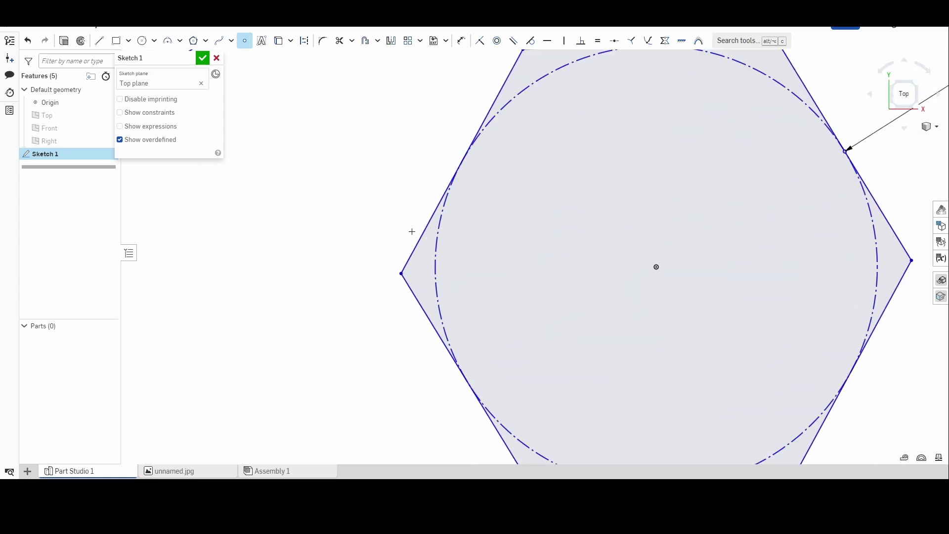
scroll(424, 230, "up", 3)
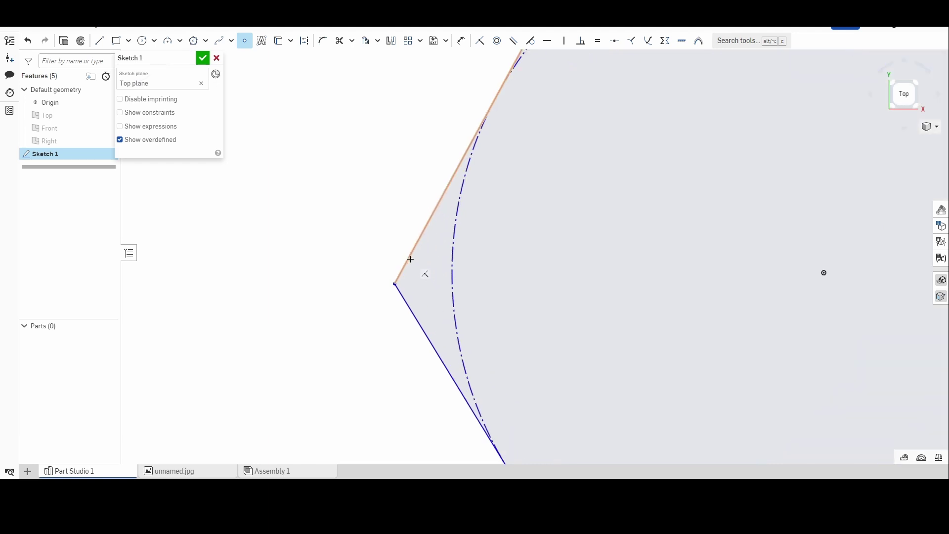
left_click(443, 194)
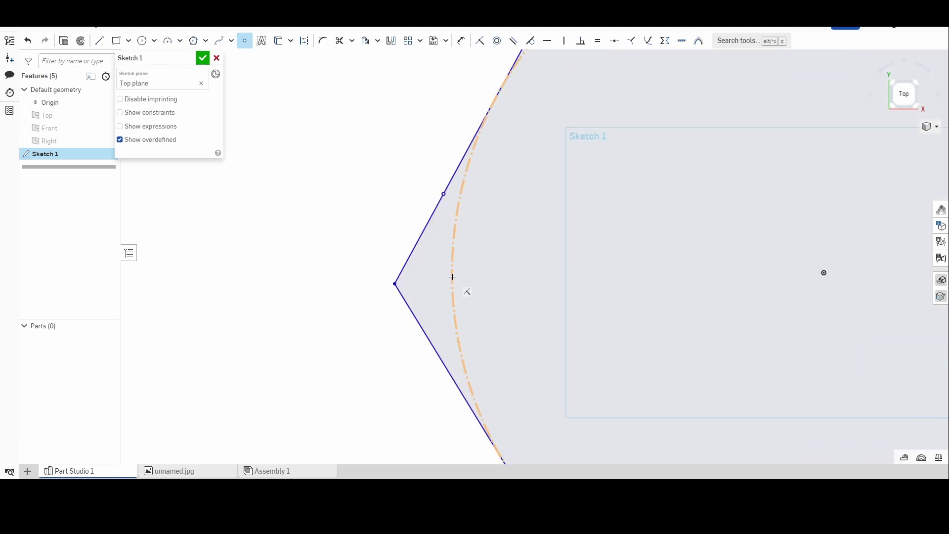
left_click(467, 292)
scroll(581, 331, "down", 5)
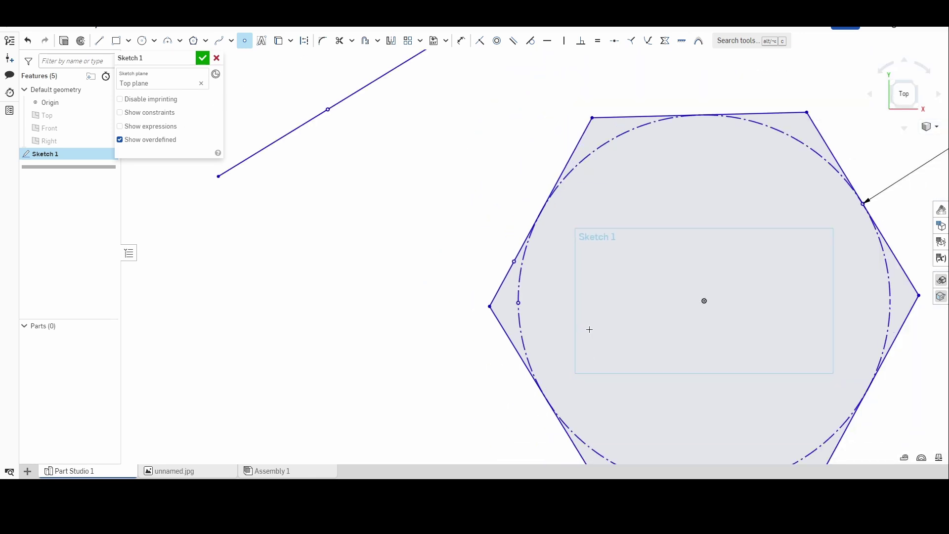
scroll(532, 296, "down", 4)
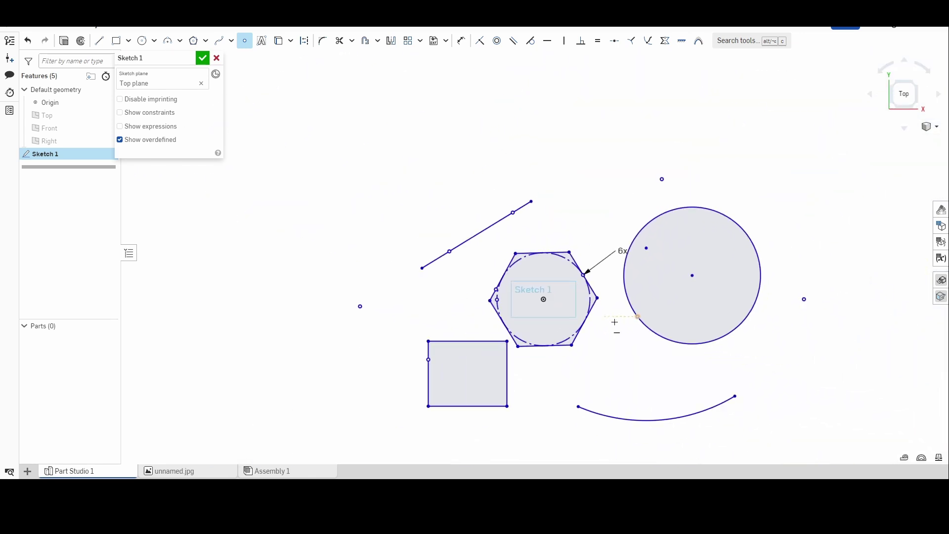
middle_click_drag(518, 245, 463, 225)
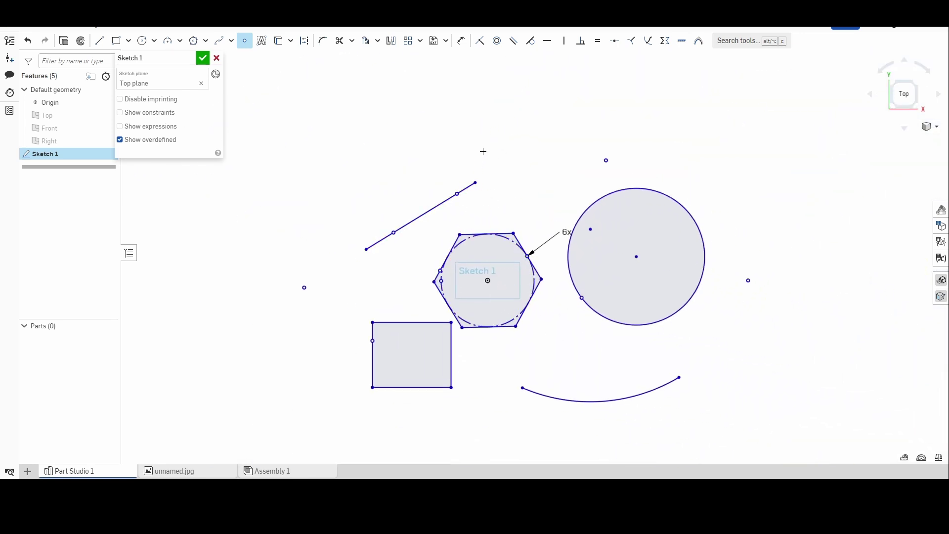
left_click(483, 152)
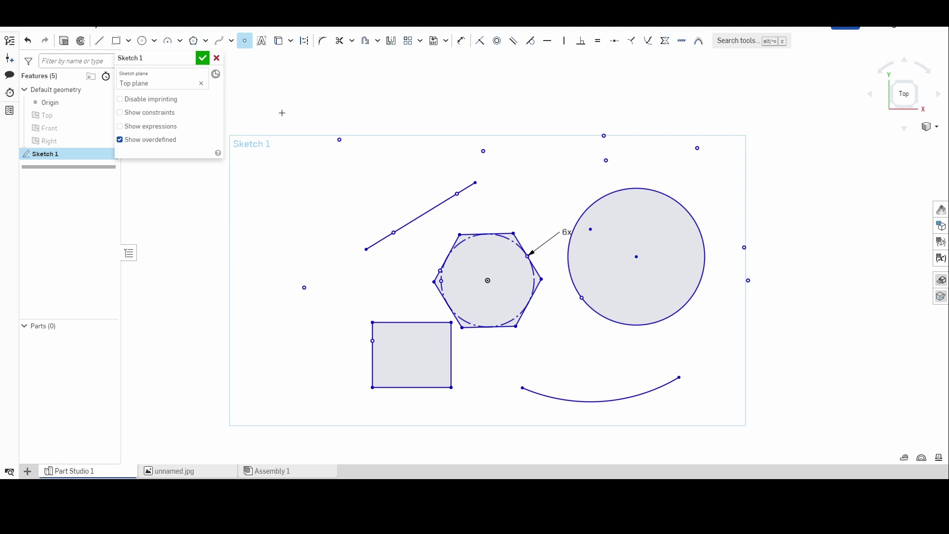
Step: Window-select all the sketch shapes and points and delete them
key("ctrl")
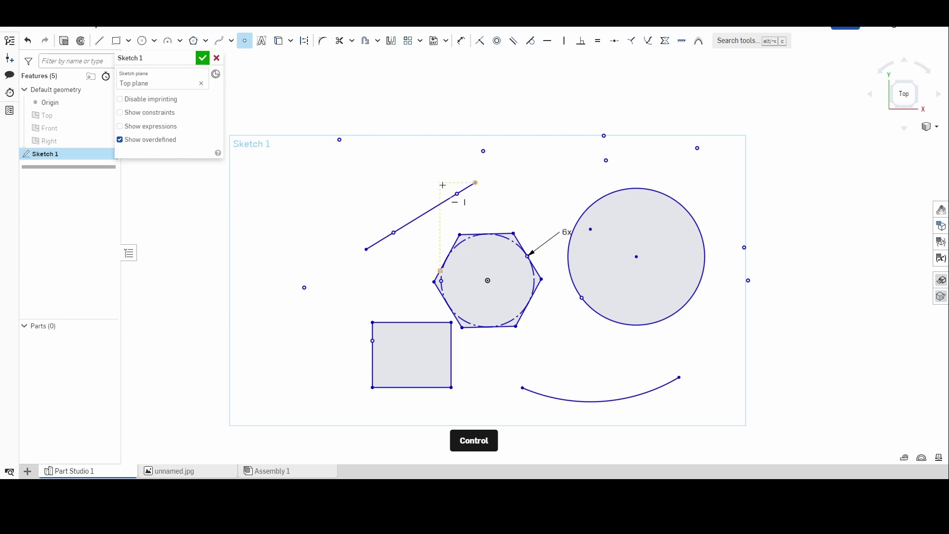
key("Escape")
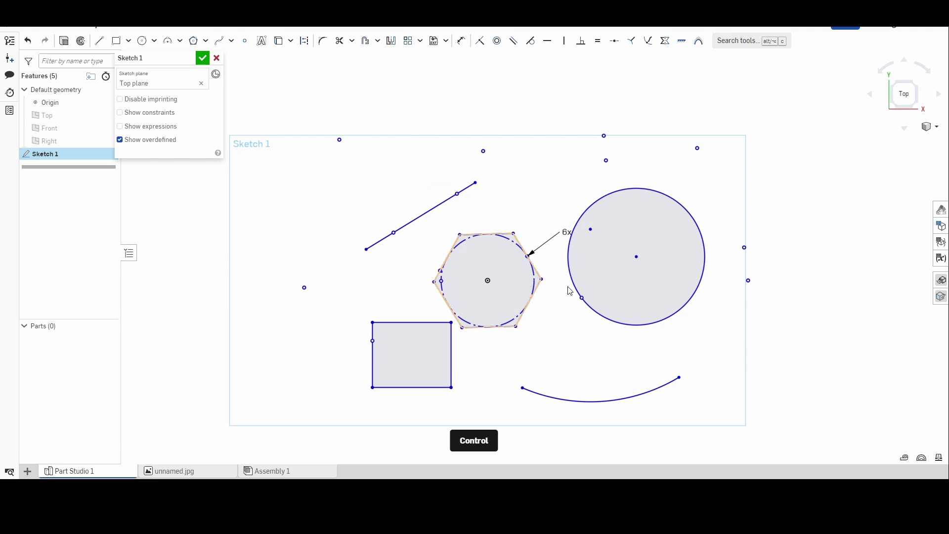
scroll(685, 226, "down", 1)
scroll(686, 228, "down", 1)
mouse_move(837, 124)
left_mouse_down()
mouse_move(505, 388)
mouse_move(377, 393)
left_mouse_up()
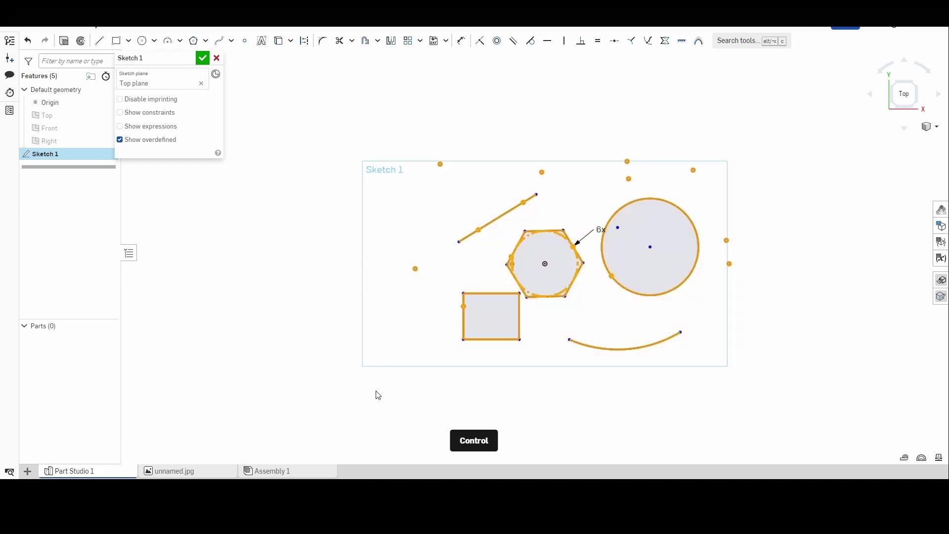
key("ctrl+BackSpace")
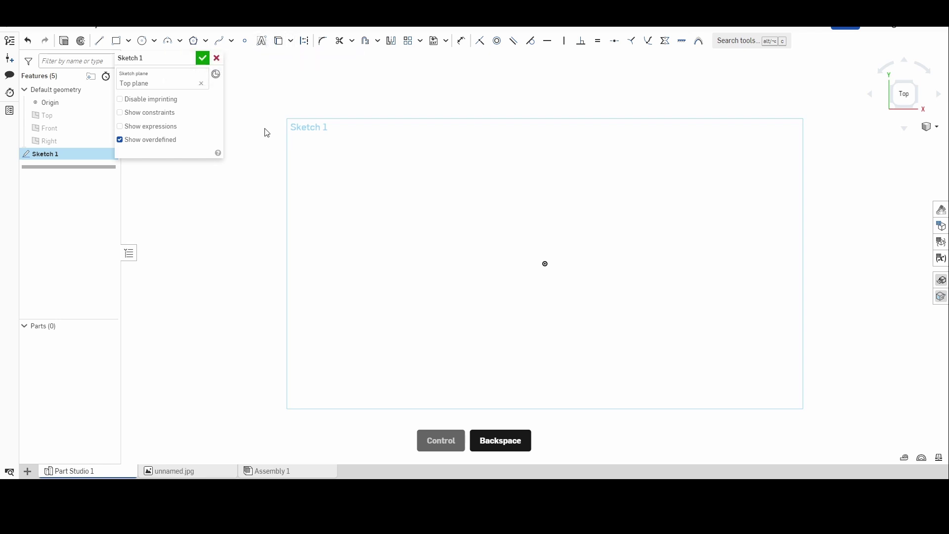
Step: Place a text box from the origin, showing 'Default text' in Allerta Stencil
left_click(263, 45)
left_click(263, 46)
middle_click_drag(435, 206, 352, 218)
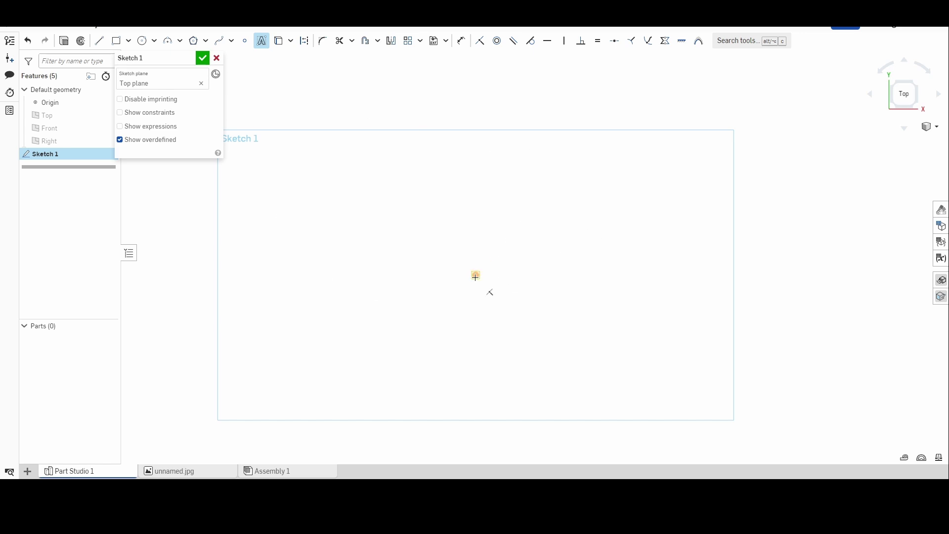
left_click(475, 276)
left_click(663, 203)
middle_click_drag(663, 203, 494, 242)
mouse_move(647, 225)
middle_mouse_down()
mouse_move(805, 262)
mouse_move(752, 227)
middle_mouse_up()
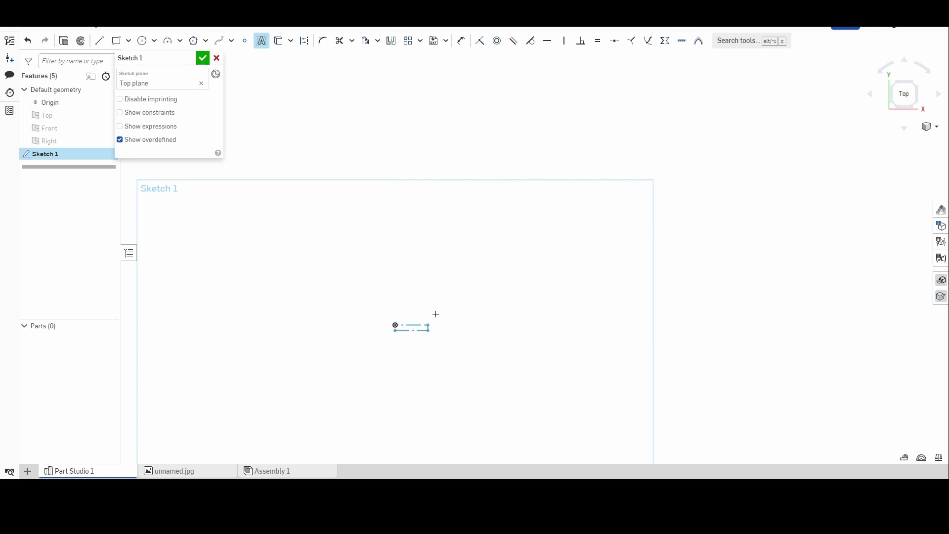
left_click(513, 297)
left_click(755, 134)
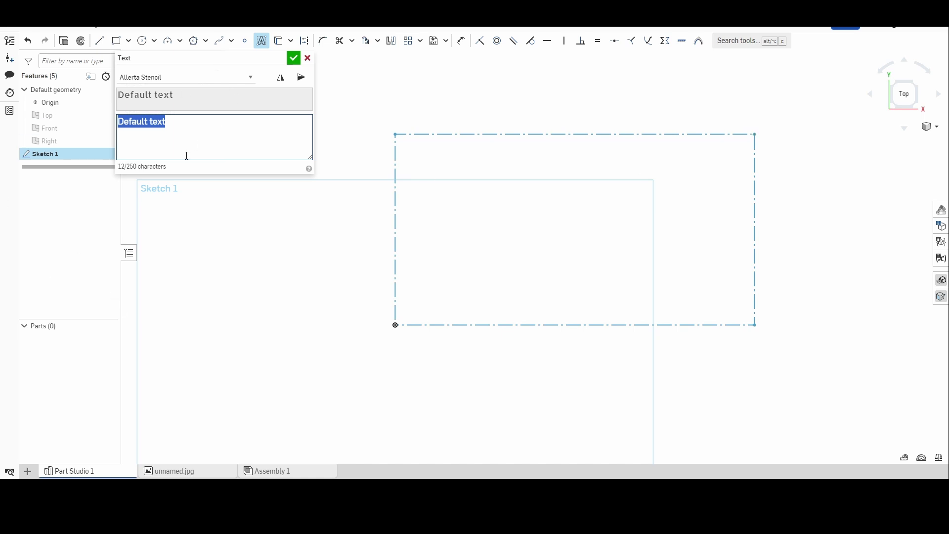
Step: Replace the placeholder text with 'MESAMAKES' in capital letters
type("MEsa")
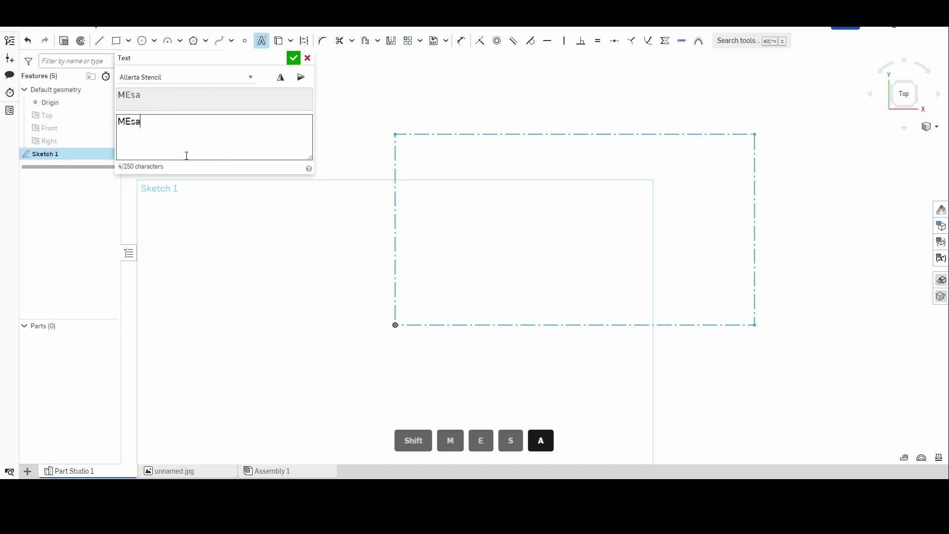
type("mak")
key("BackSpace")
key("BackSpace")
key("BackSpace")
key("BackSpace")
key("BackSpace")
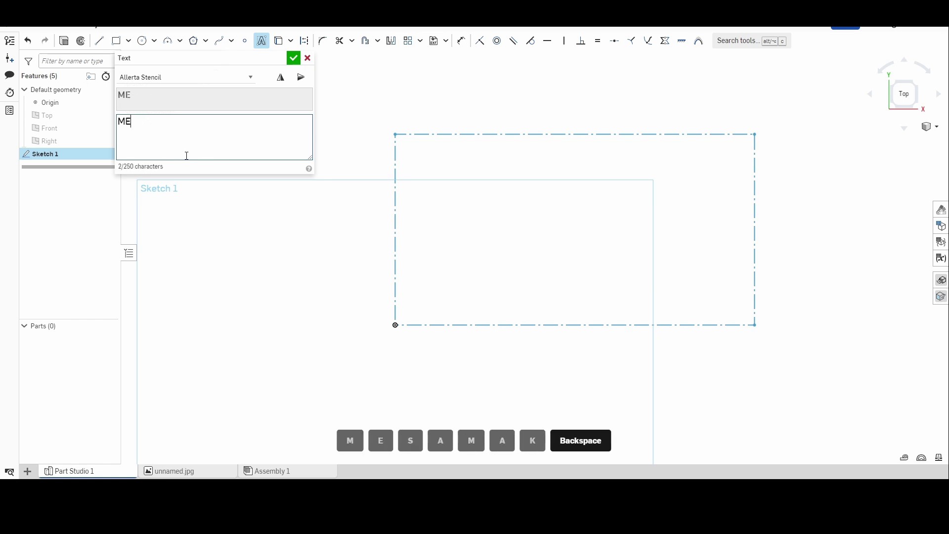
key("Caps_Lock")
type("SA")
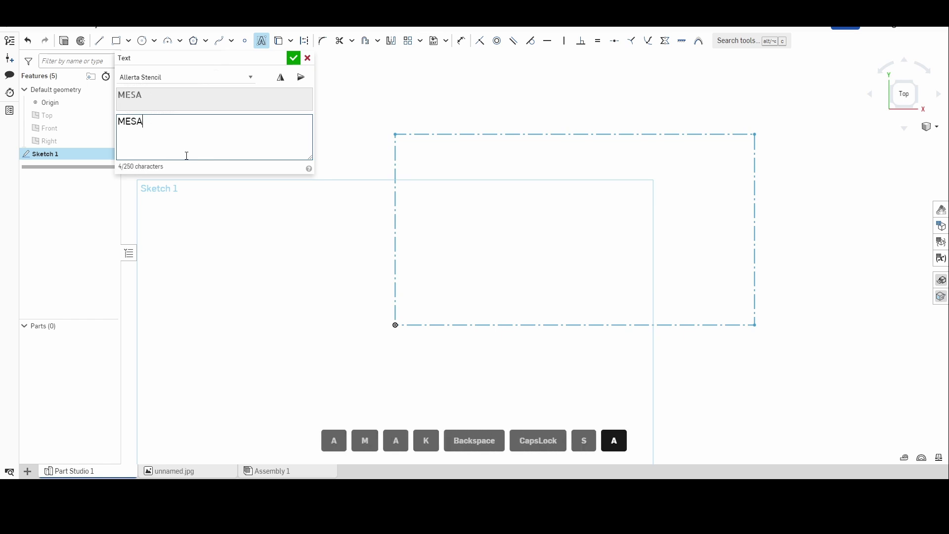
type("MAKES")
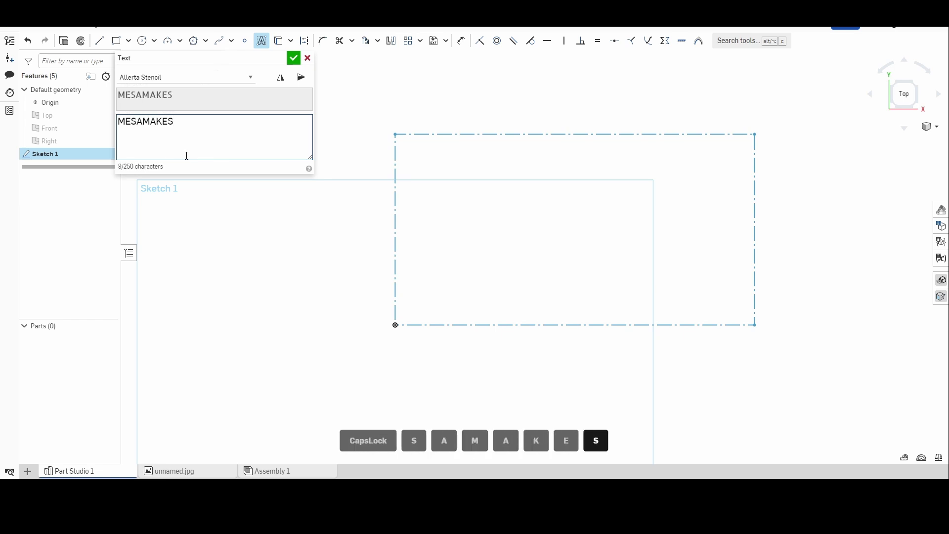
Step: Change the MESAMAKES font from Allerta Stencil to Oswald
left_click(247, 78)
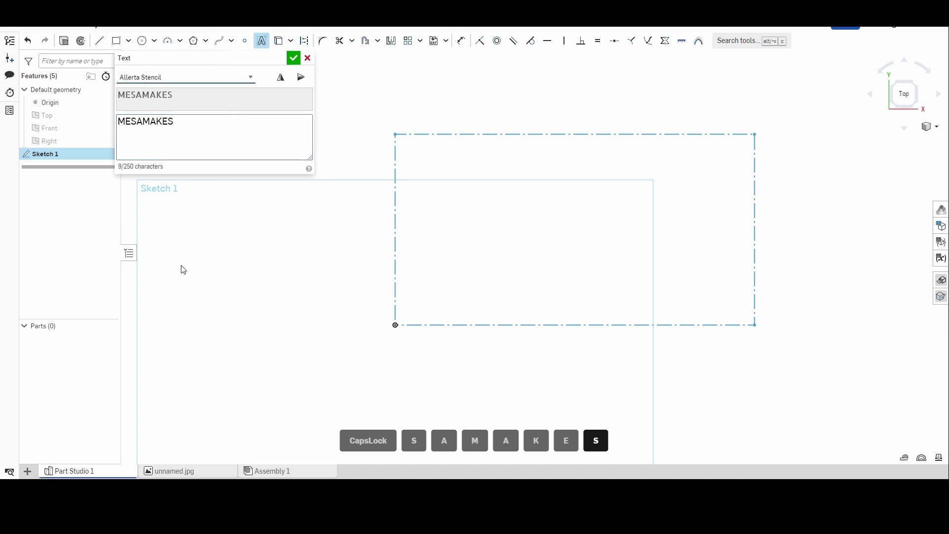
left_click(159, 88)
left_click(250, 77)
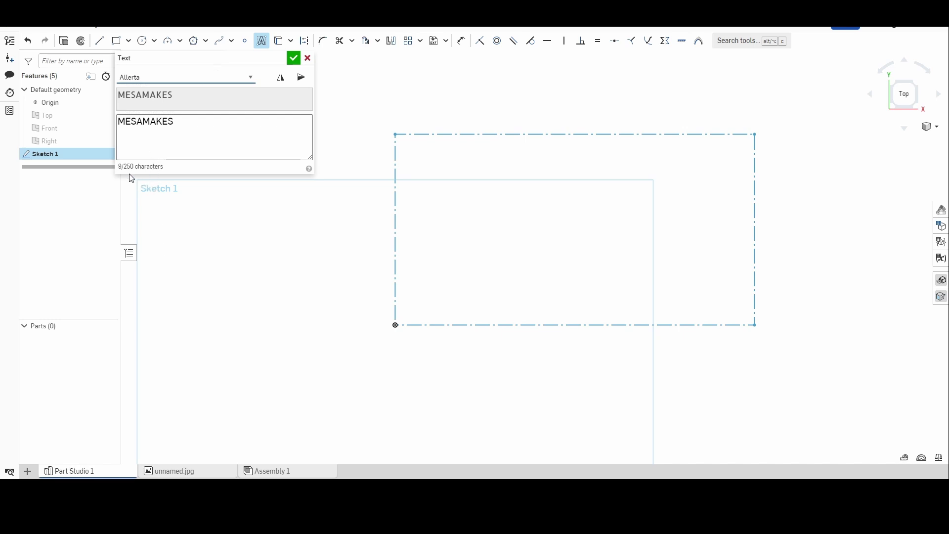
key("o")
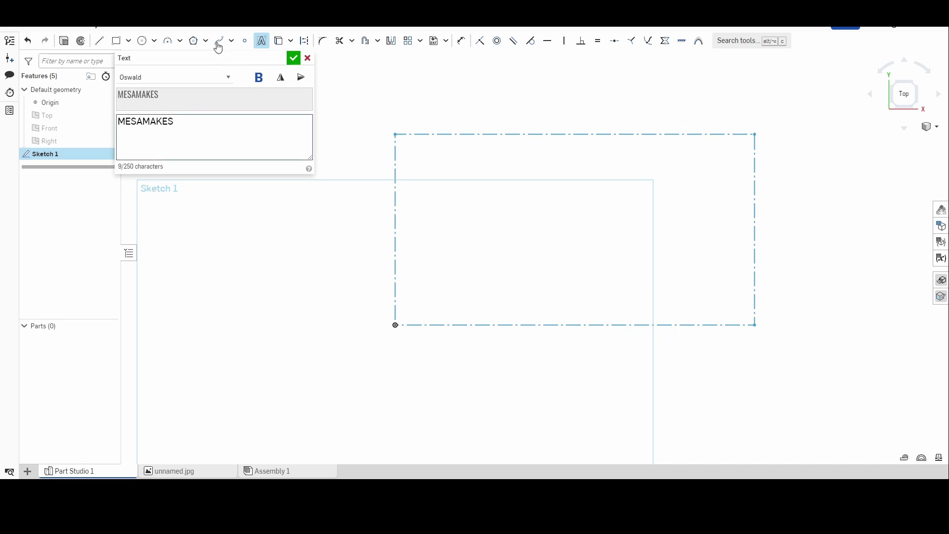
left_click(259, 79)
left_click(259, 80)
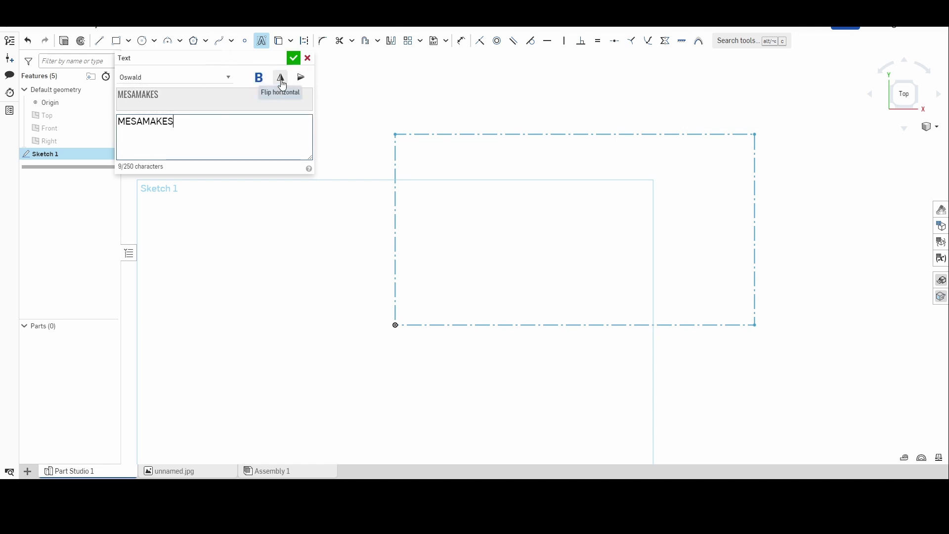
left_click(282, 80)
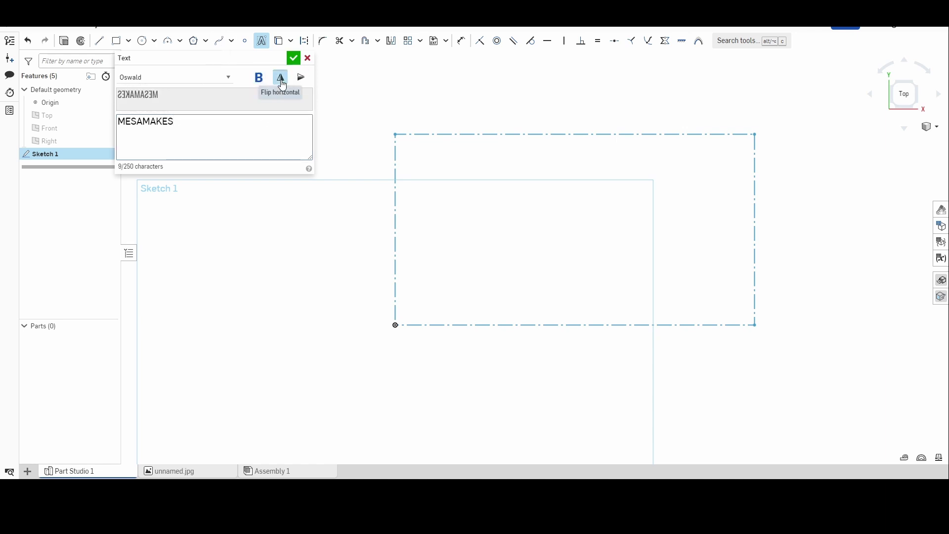
left_click(282, 80)
left_click(305, 78)
left_click(305, 79)
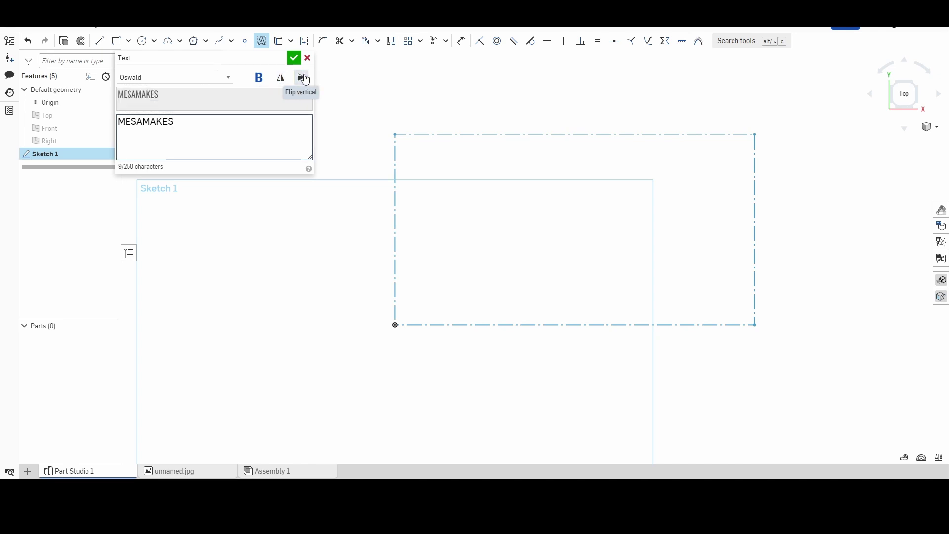
left_click(289, 158)
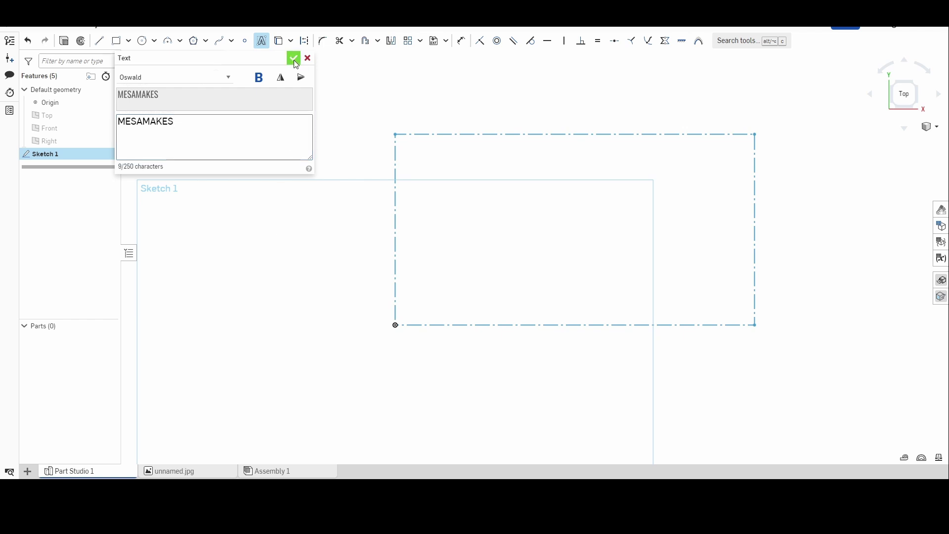
Step: Accept the MESAMAKES text so it becomes Oswald letter outlines filling the frame
left_click(295, 58)
scroll(608, 362, "down", 3)
scroll(498, 337, "down", 3)
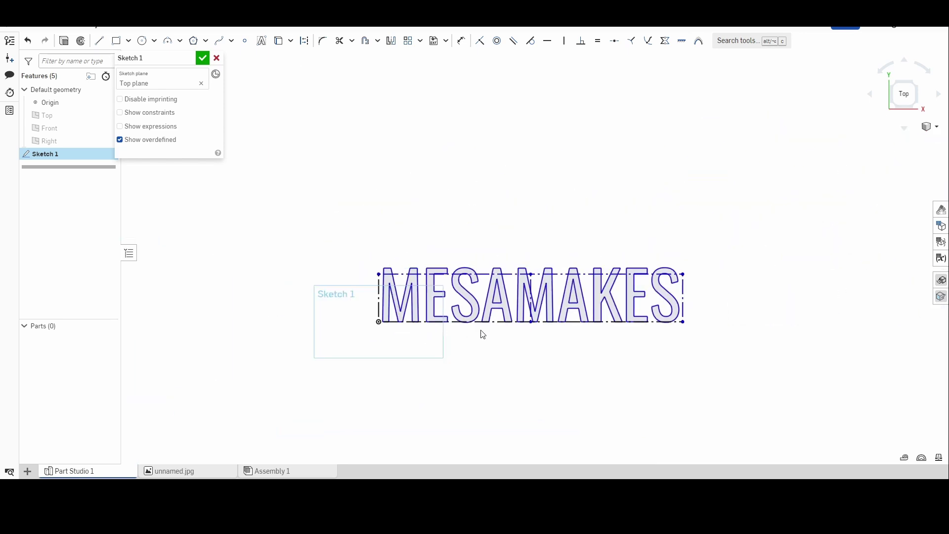
mouse_move(498, 337)
middle_mouse_down()
mouse_move(409, 318)
mouse_move(468, 348)
middle_mouse_up()
scroll(417, 318, "up", 3)
scroll(468, 348, "down", 2)
scroll(469, 346, "up", 2)
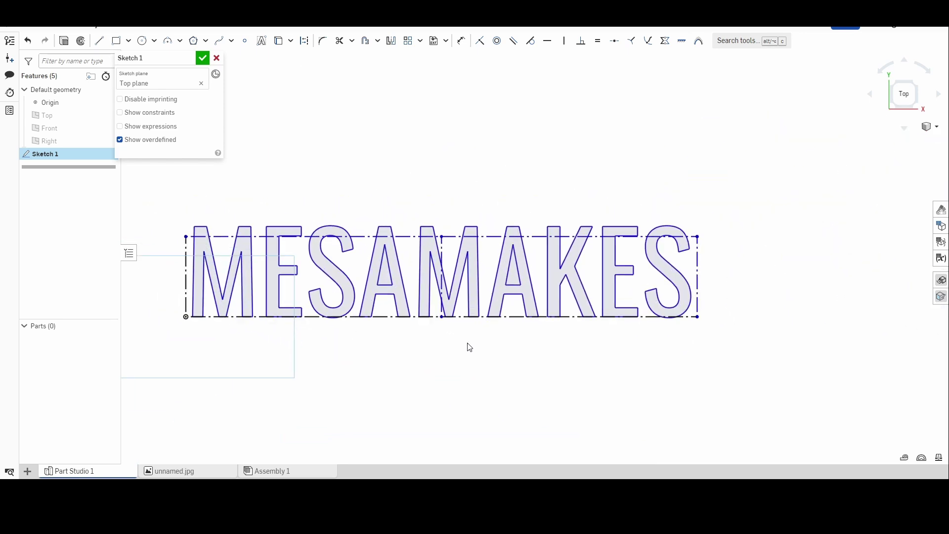
left_click(418, 316)
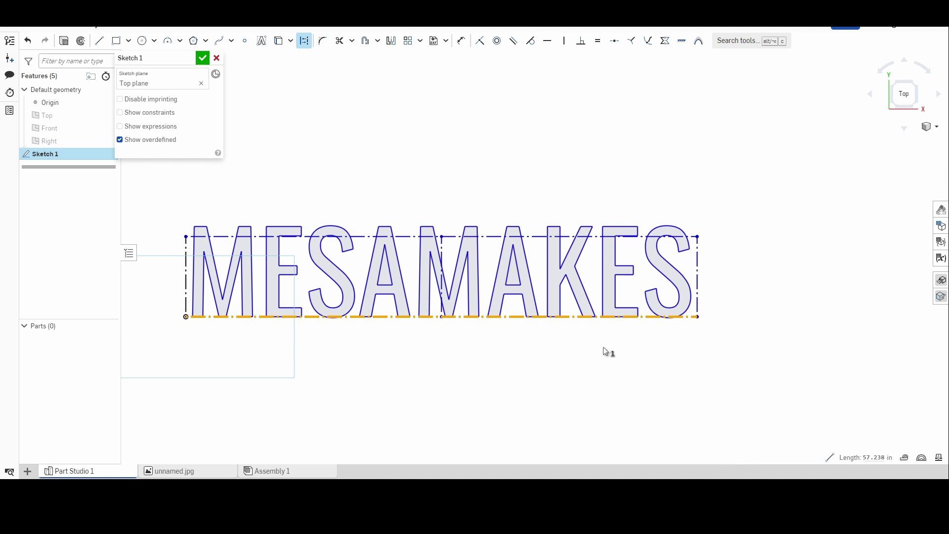
key("Escape")
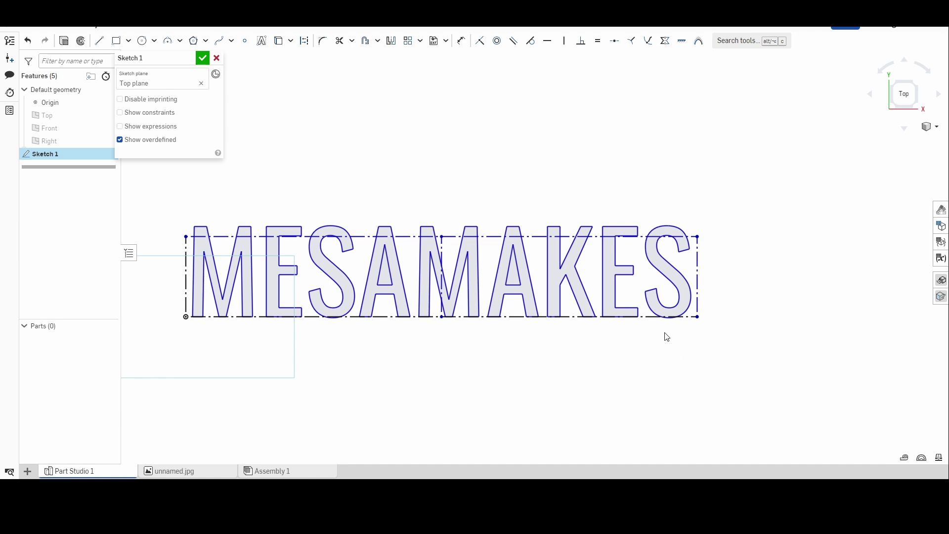
Step: Try dimensioning the text frame 10 high and 30 wide, then undo and delete the height
key("d")
left_click(698, 277)
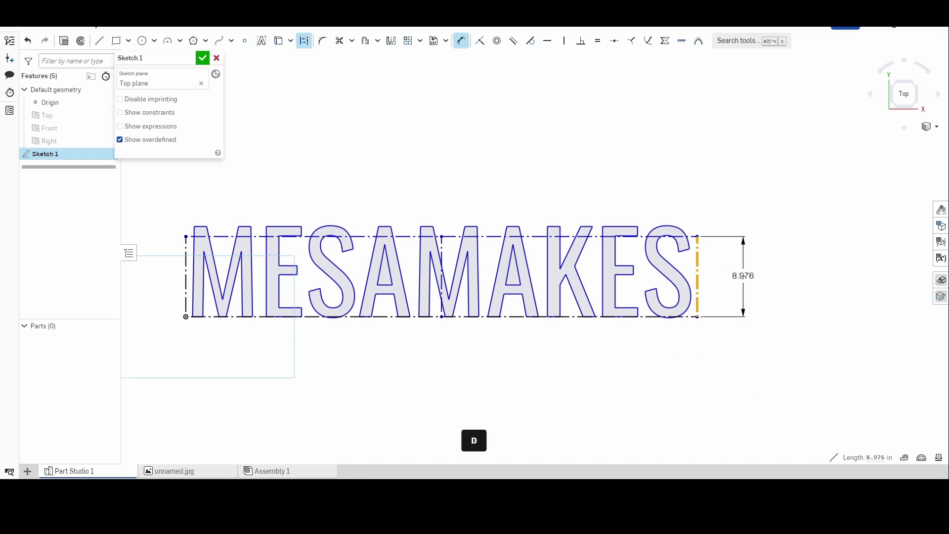
left_click(743, 275)
type("10")
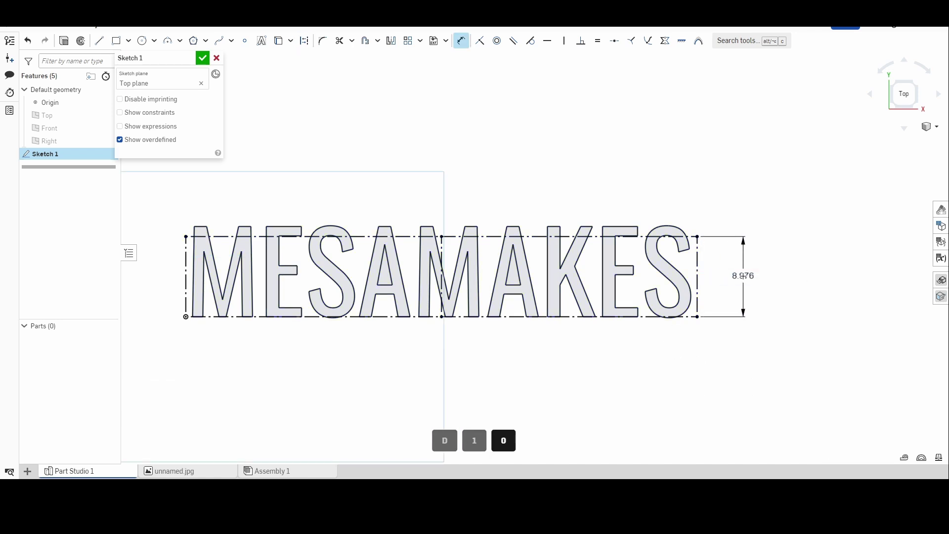
left_click(701, 318)
left_click(662, 352)
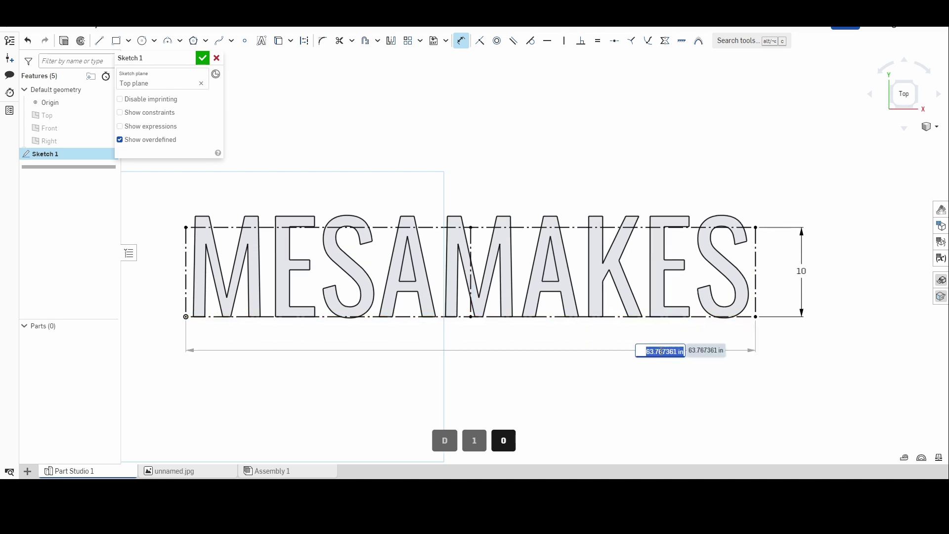
type("30")
key("Return")
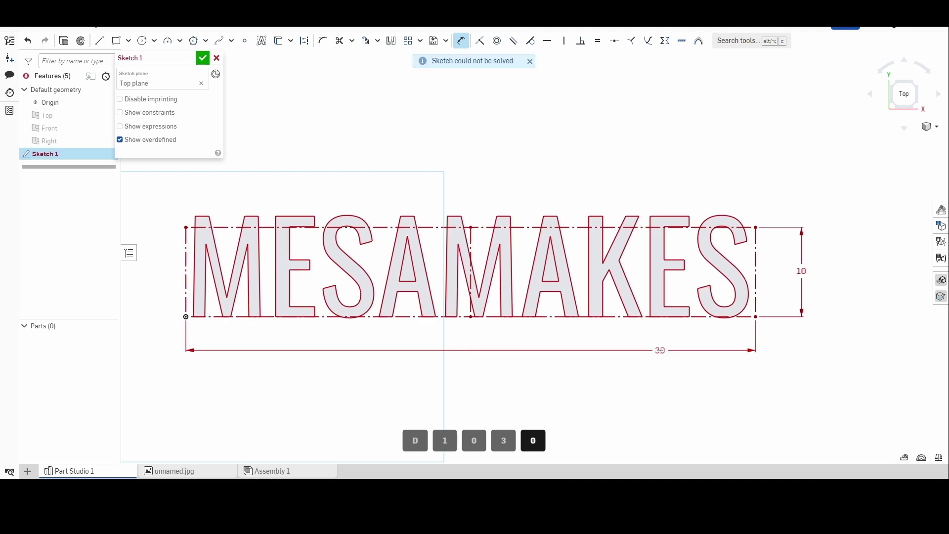
key("ctrl+z")
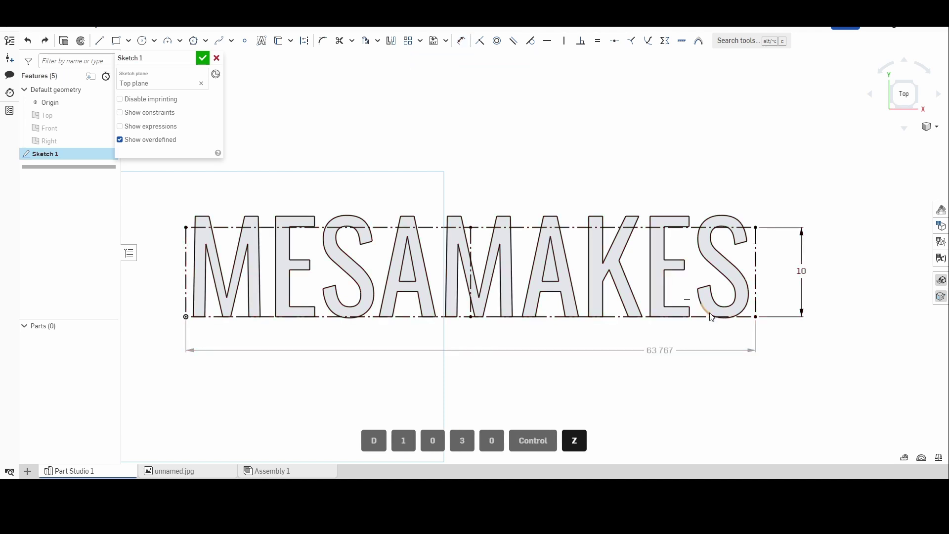
key("ctrl+z")
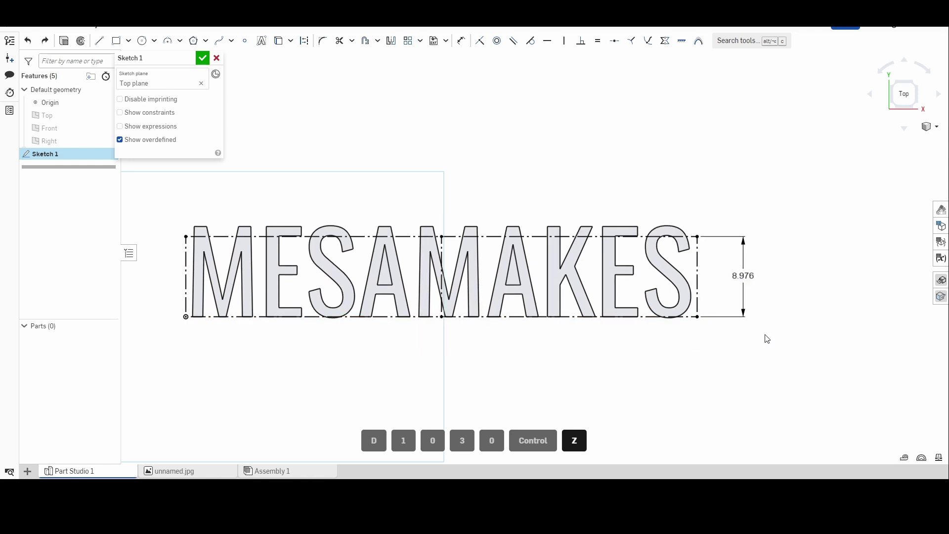
key("Delete")
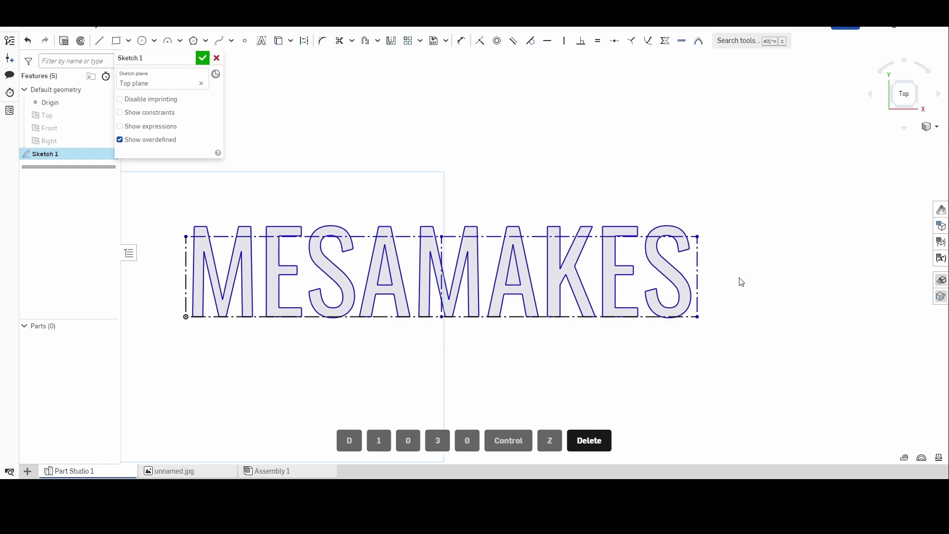
Step: Dimension the text frame's bottom edge to a width of 30
key("d")
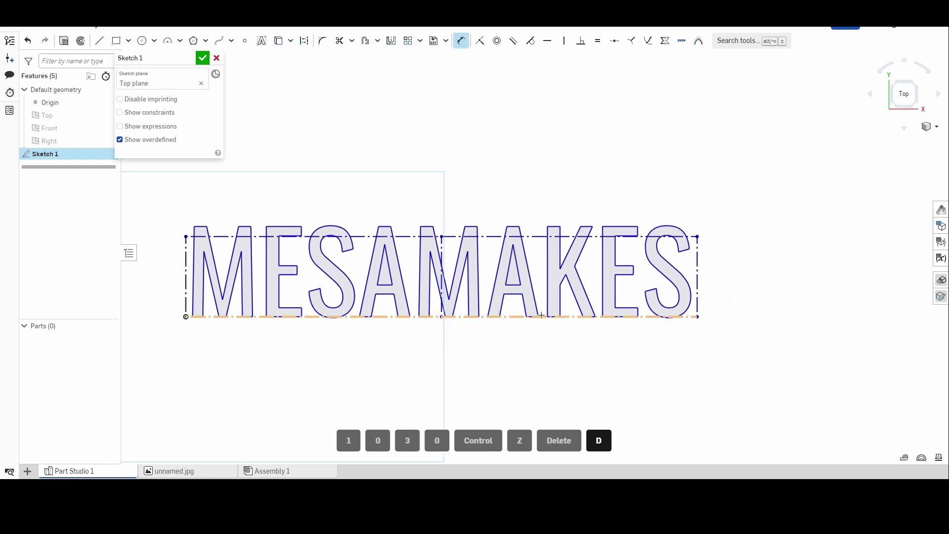
left_click(541, 315)
left_click(538, 349)
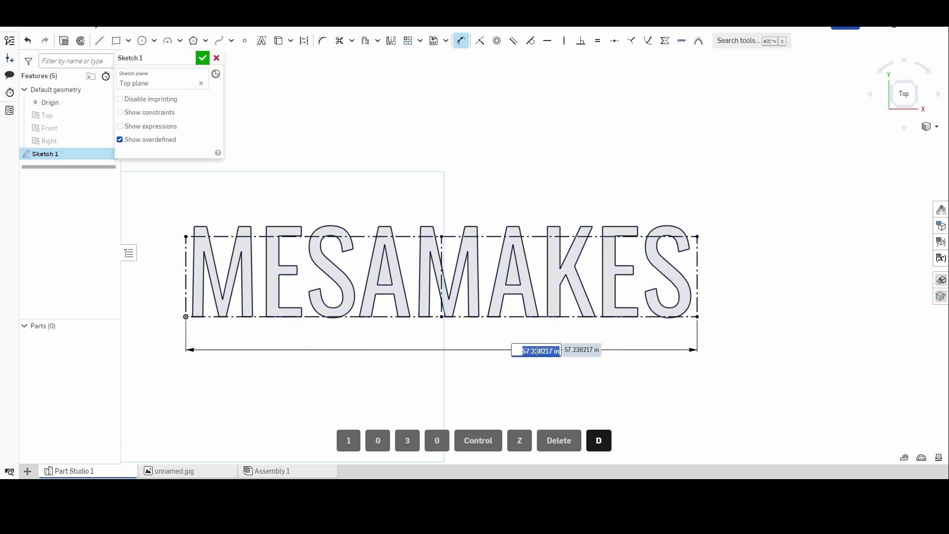
type("30")
key("Return")
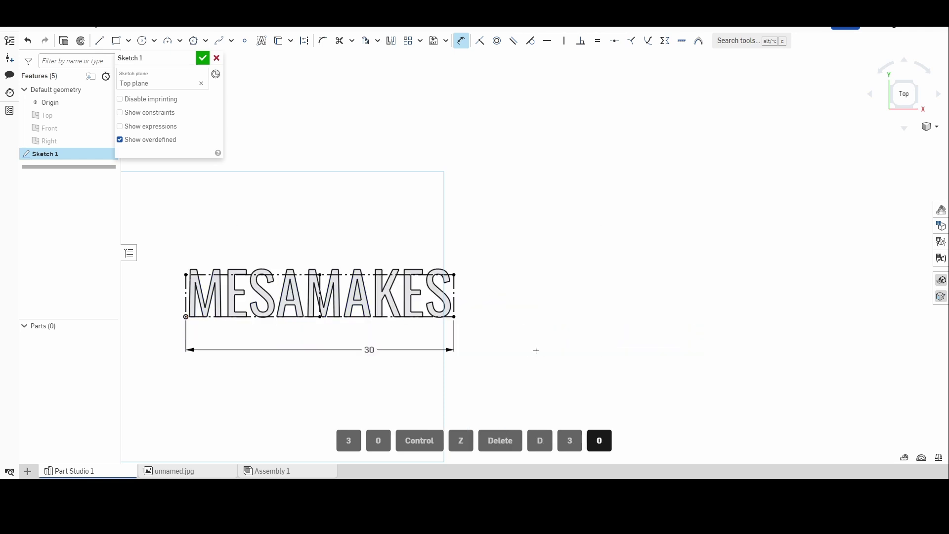
left_click(454, 299)
left_click(521, 299)
scroll(524, 318, "up", 1)
scroll(525, 319, "up", 2)
key("Return")
scroll(558, 301, "down", 2)
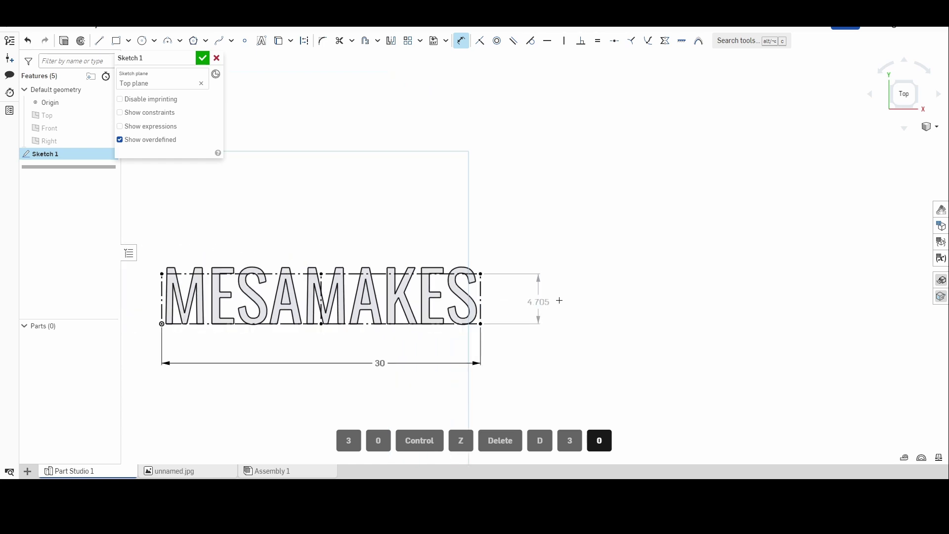
middle_click_drag(558, 299, 618, 306)
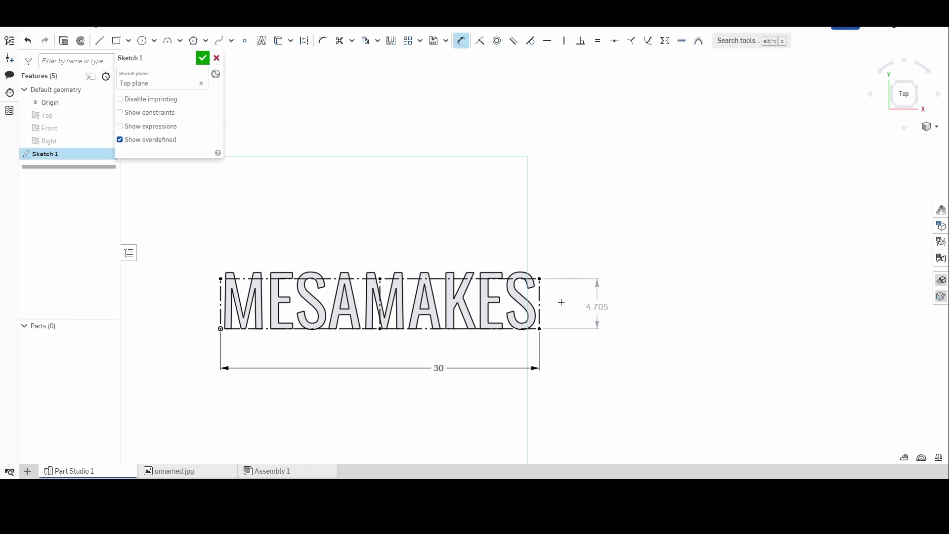
middle_click_drag(562, 301, 608, 317)
middle_click_drag(561, 350, 569, 326)
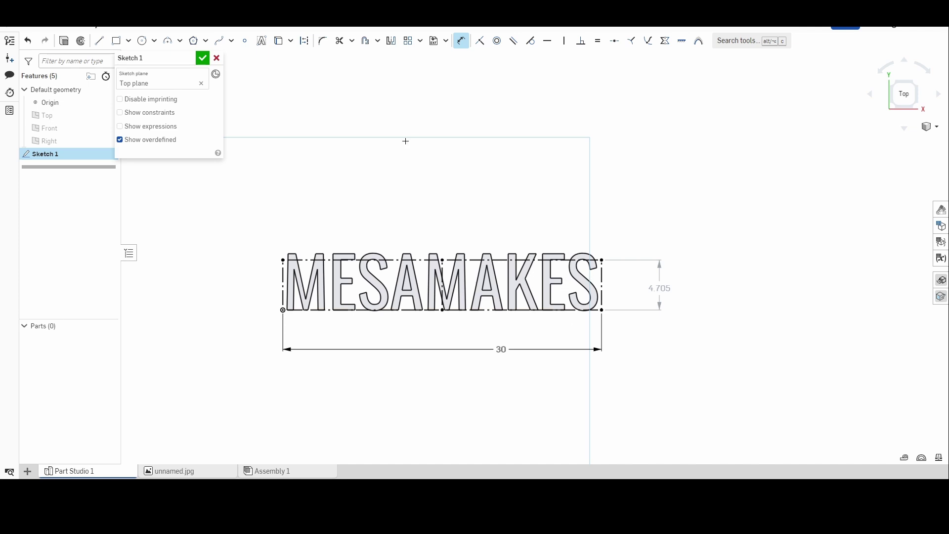
scroll(529, 343, "up", 1)
middle_click_drag(529, 343, 616, 341)
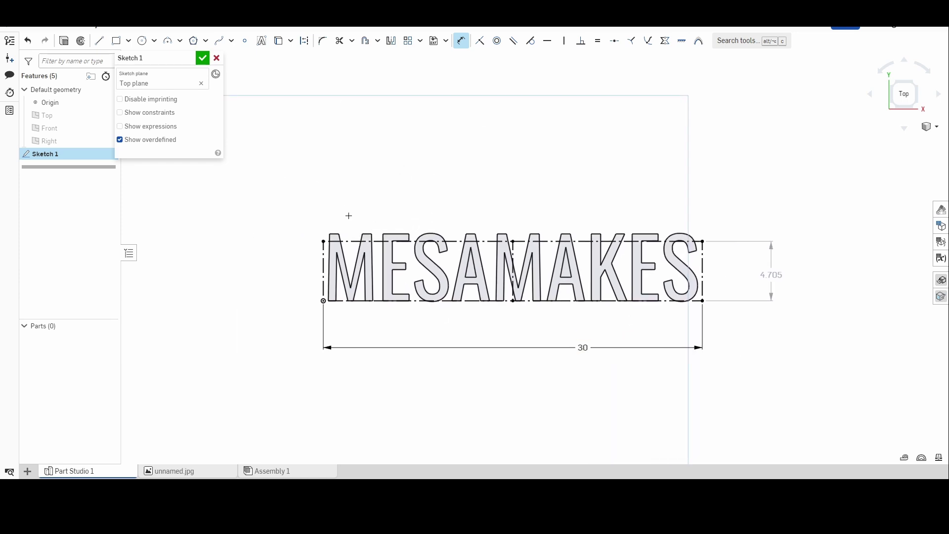
Step: Draw a center-point rectangle around the MESAMAKES text
left_click(128, 47)
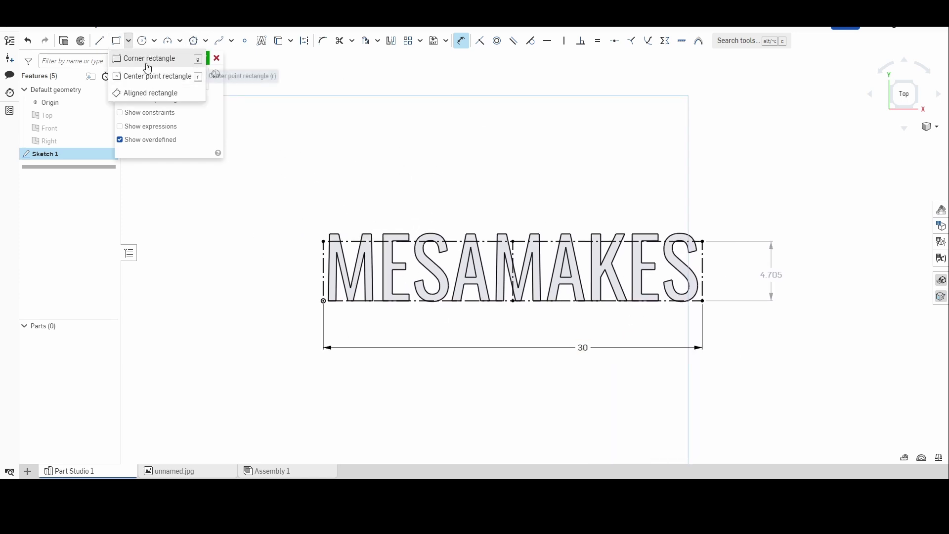
left_click(141, 76)
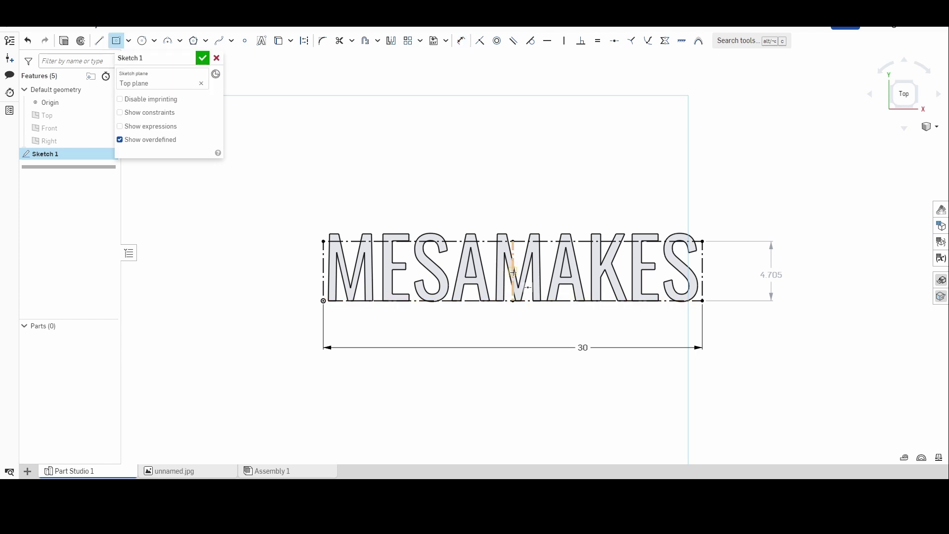
left_click(513, 272)
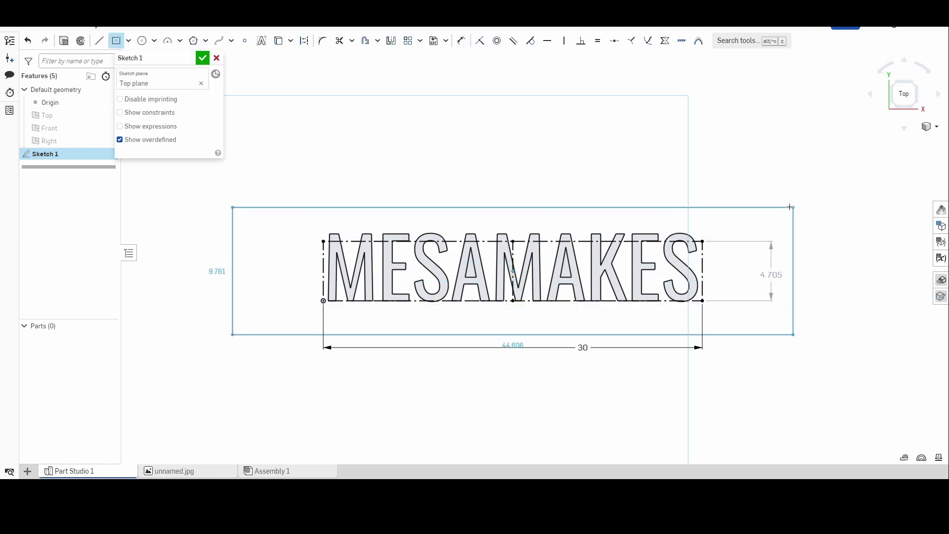
left_click(733, 218)
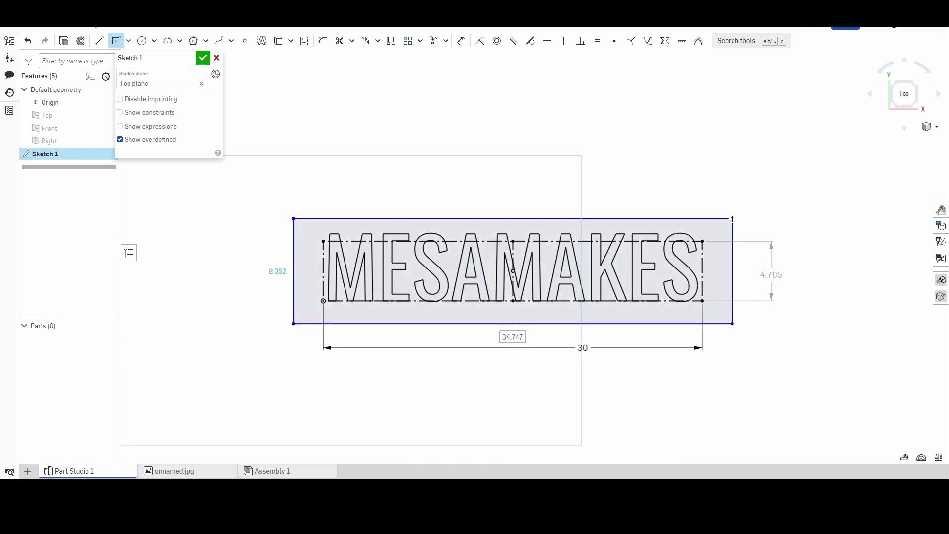
Step: Dimension the rectangle 2 in above the text's top line and 2 in left of it
key("d")
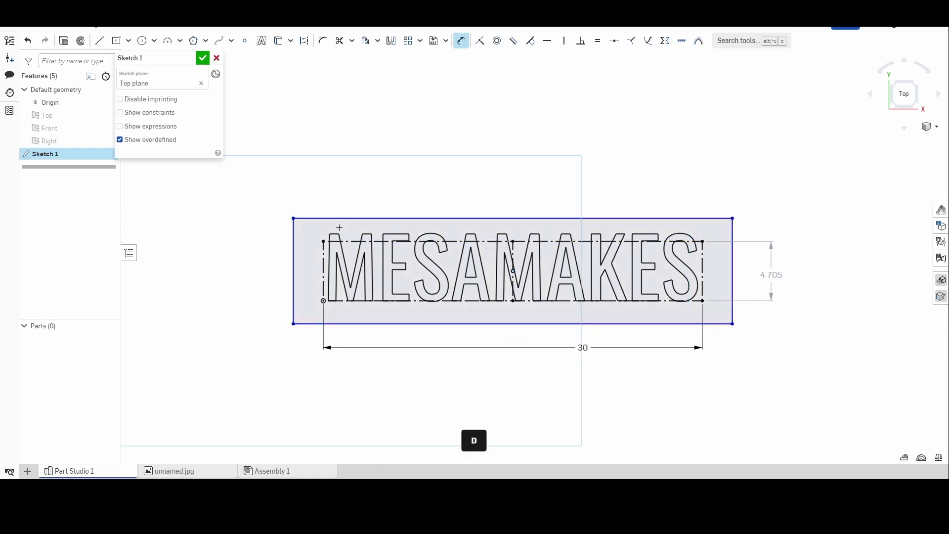
scroll(339, 227, "up", 3)
left_click(352, 252)
left_click(359, 212)
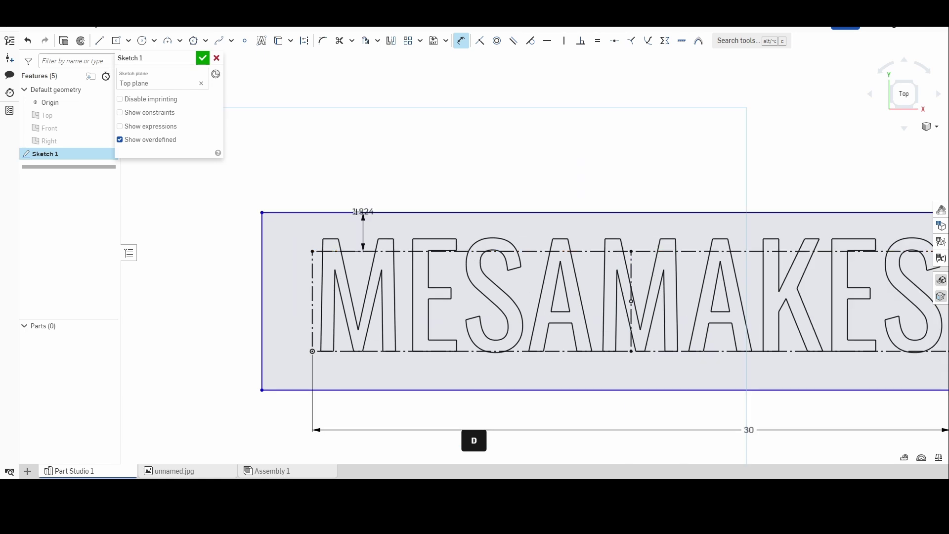
left_click(356, 192)
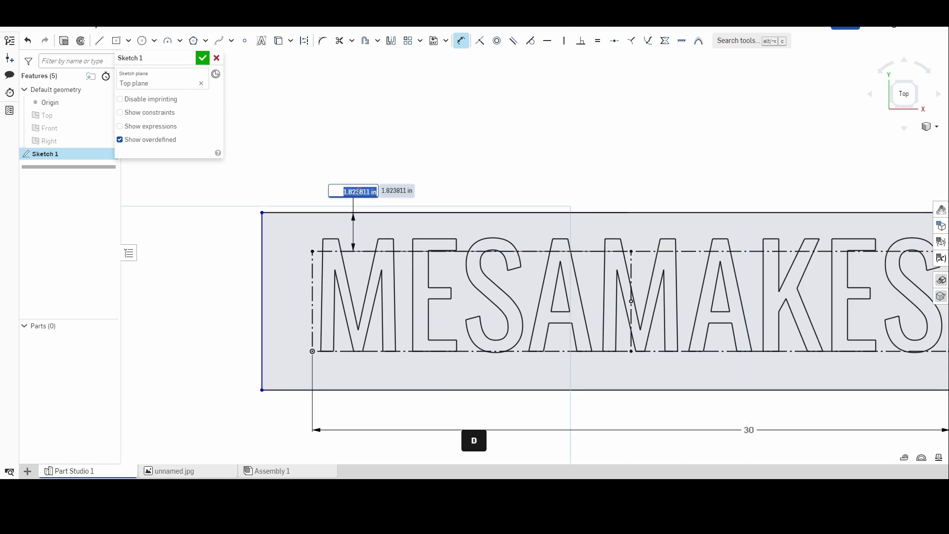
type("2")
key("Return")
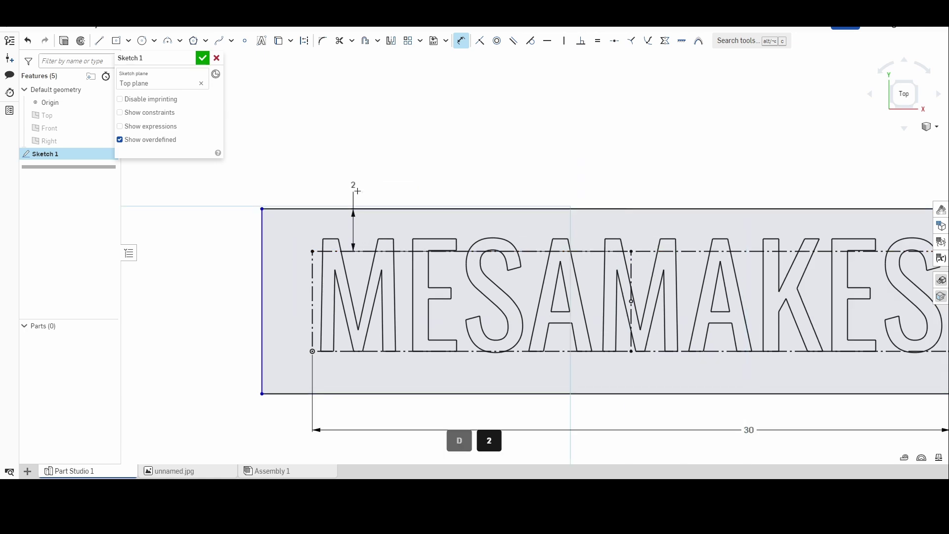
left_click(313, 301)
left_click(263, 303)
left_click(269, 303)
type("2")
key("Return")
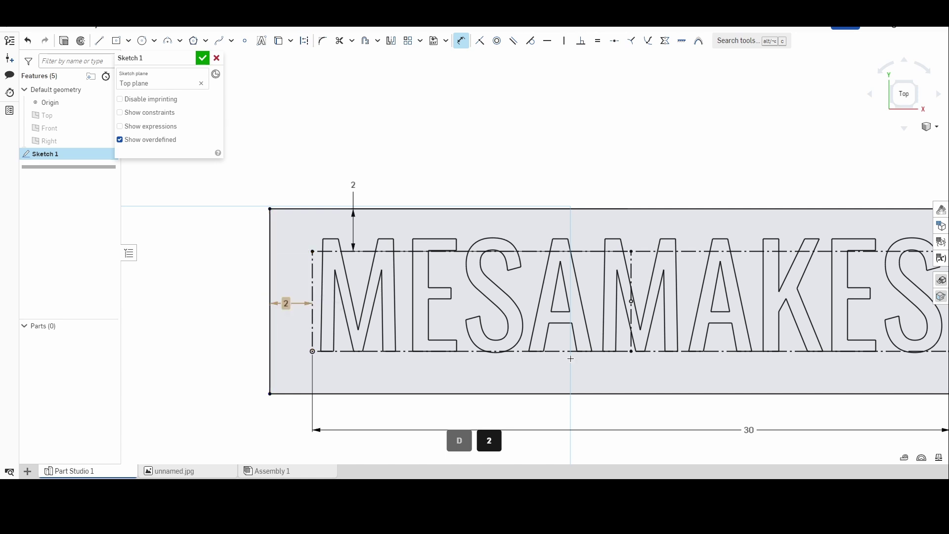
scroll(473, 299, "down", 5)
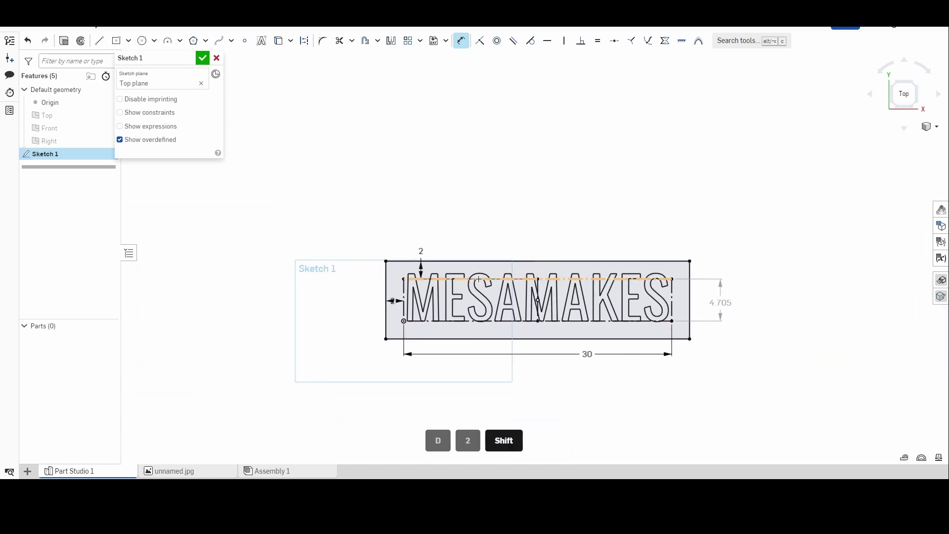
Step: Fillet the plaque rectangle's corners around MESAMAKES with a 2 in sketch radius
key("f")
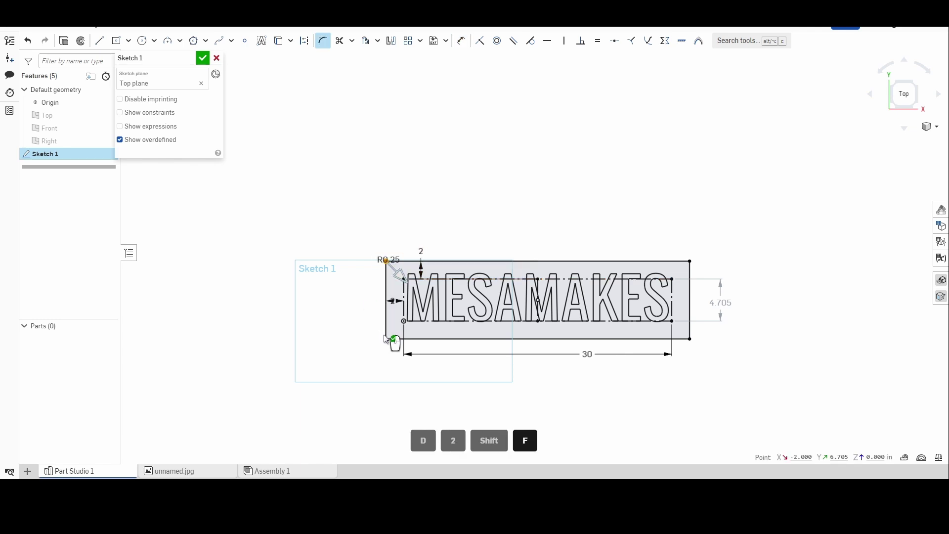
left_click(386, 338)
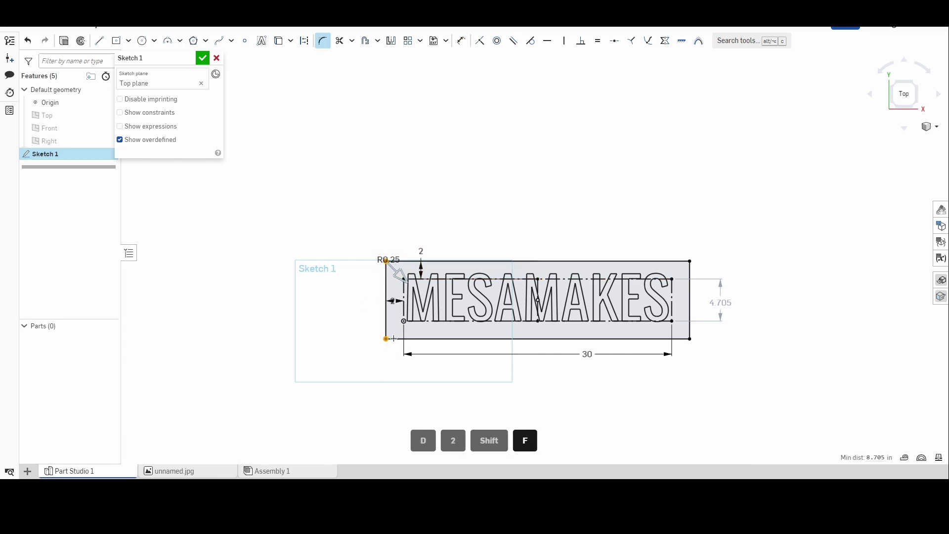
left_click(692, 340)
left_click(691, 262)
scroll(398, 296, "up", 5)
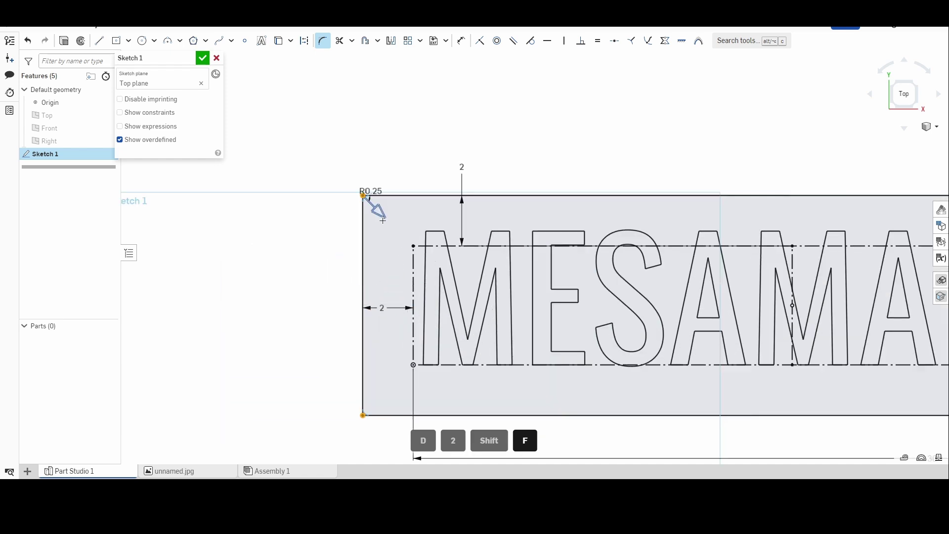
left_click_drag(383, 218, 391, 225)
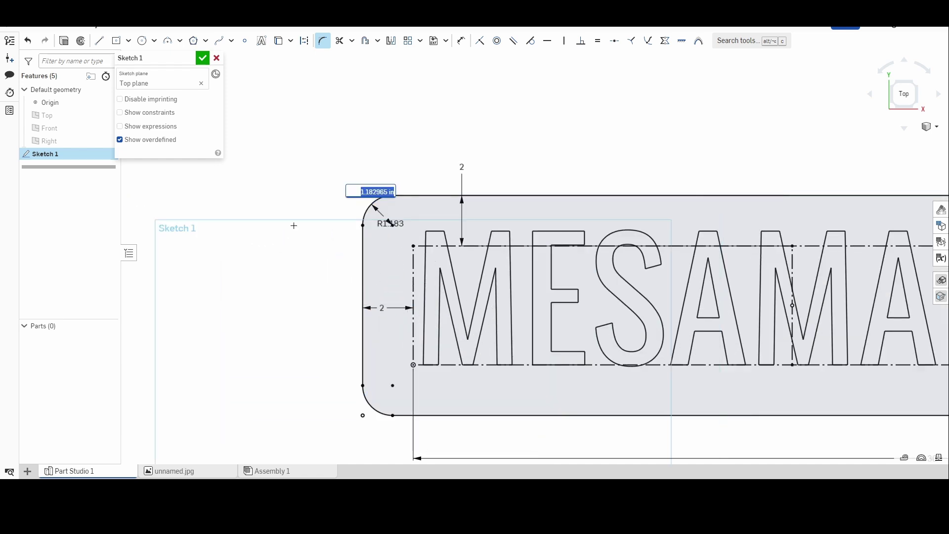
type("2")
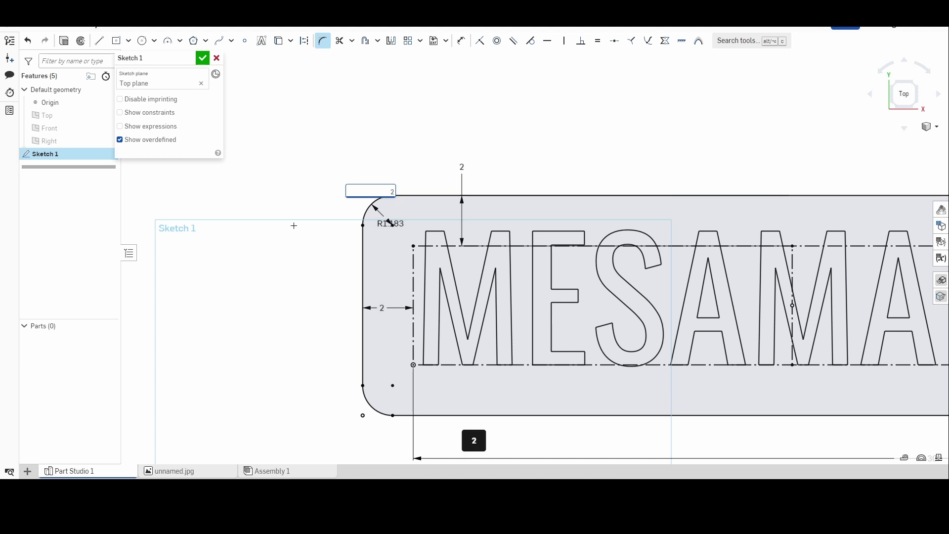
key("Return")
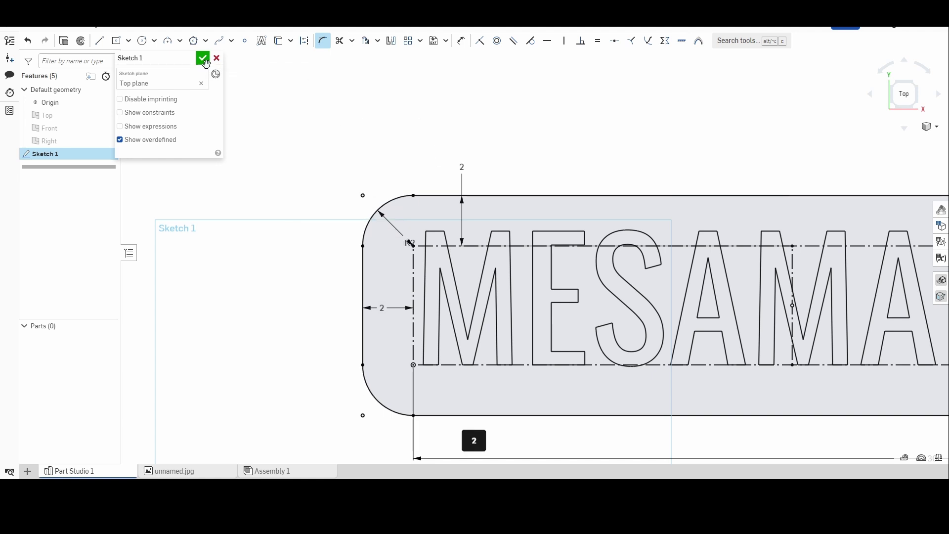
Step: Finish Sketch 1 and start extruding the plate face surrounding the MESAMAKES letters
left_click(203, 58)
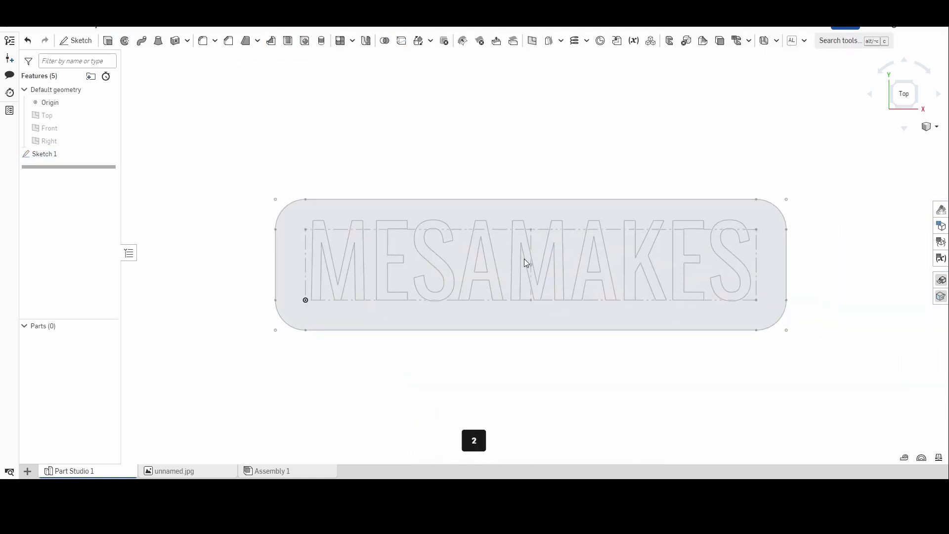
scroll(658, 257, "down", 3)
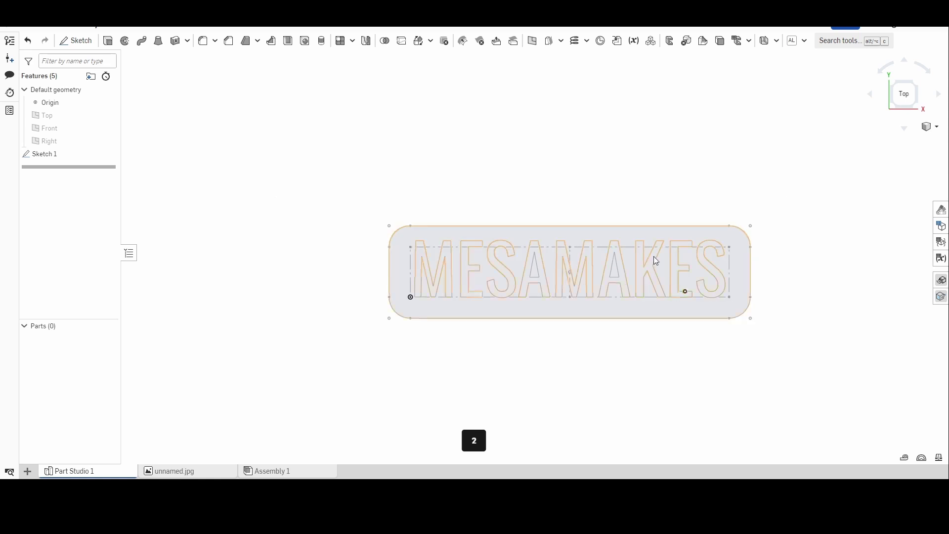
left_click(50, 155)
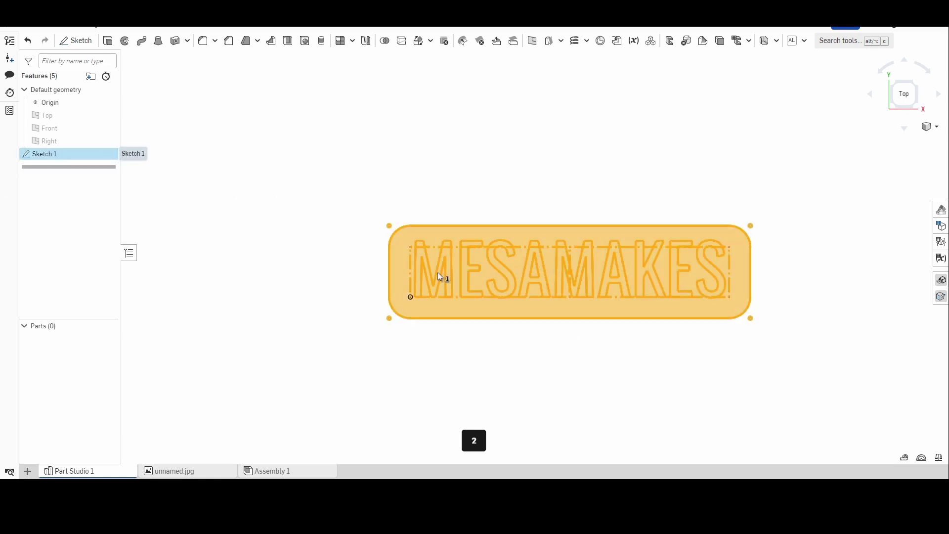
left_click(289, 256)
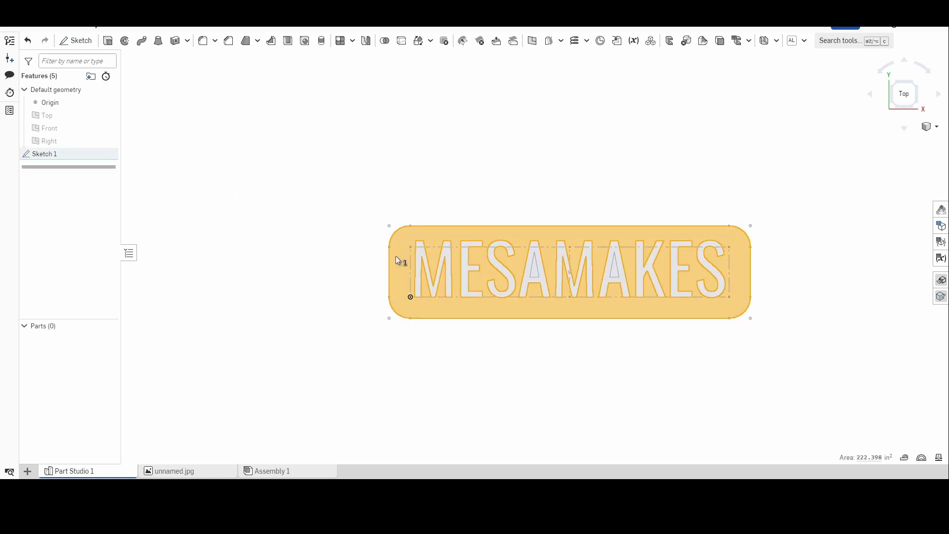
key("shift+e")
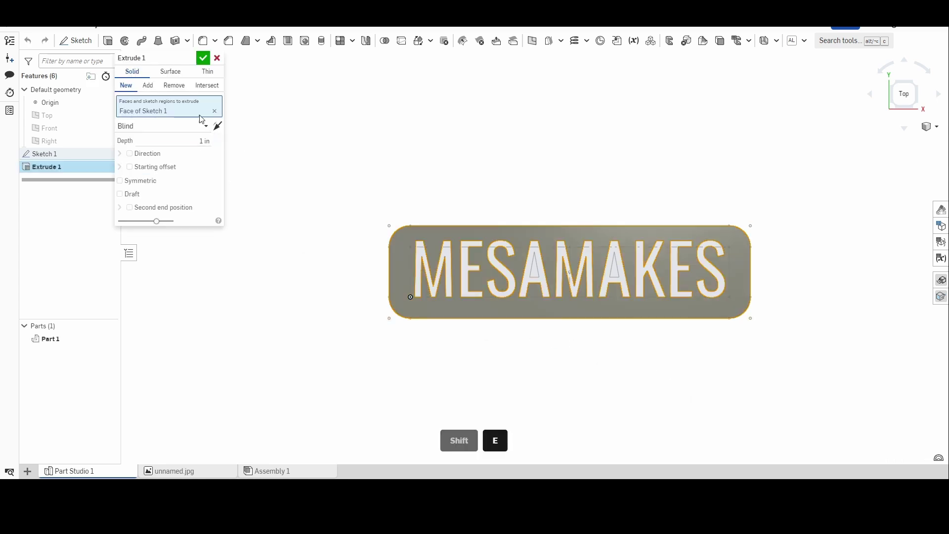
Step: Accept the 1 in Extrude 1 and orbit to inspect the solid plaque
left_click(207, 58)
mouse_move(719, 320)
right_mouse_down()
mouse_move(702, 305)
mouse_move(720, 327)
mouse_move(715, 320)
right_mouse_up()
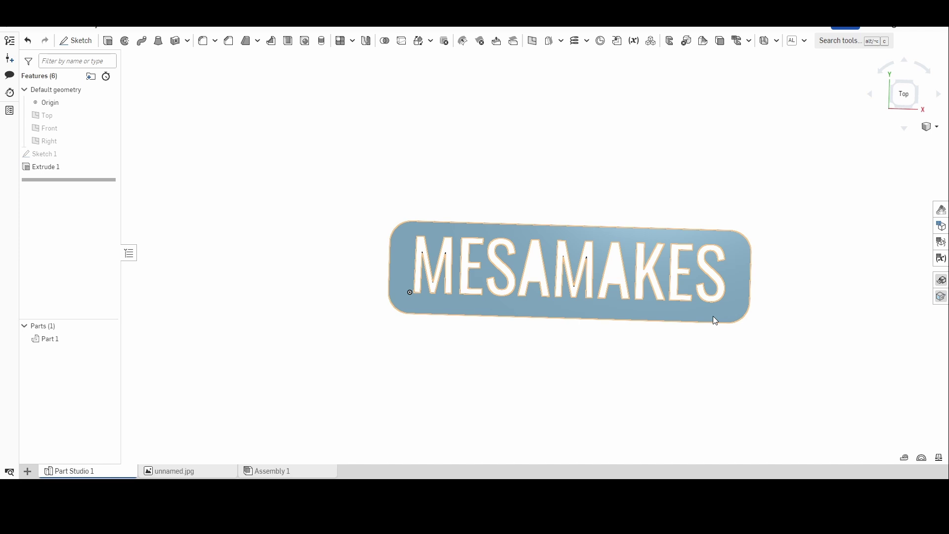
left_click(704, 331)
scroll(545, 275, "up", 2)
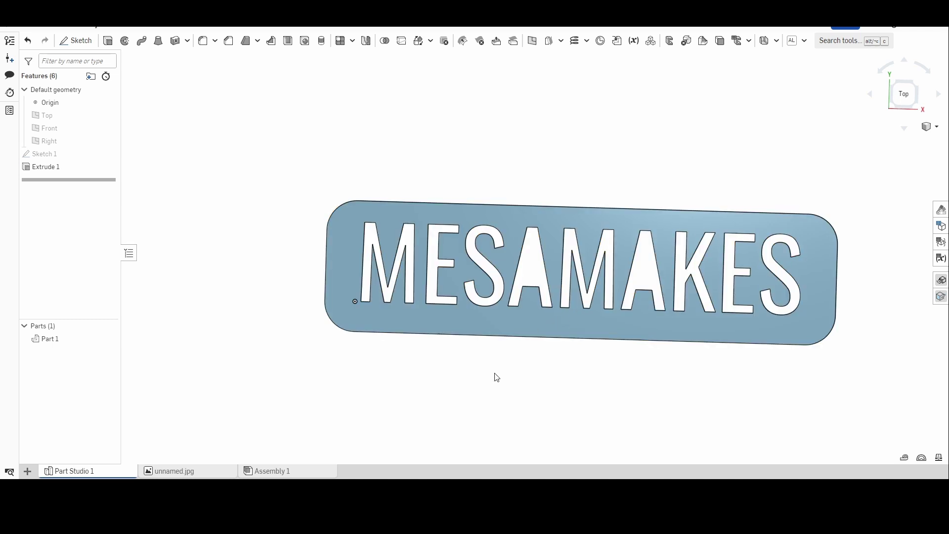
Step: Reopen Sketch 1 and switch the MESAMAKES text font to Allerta Stencil
double_click(54, 154)
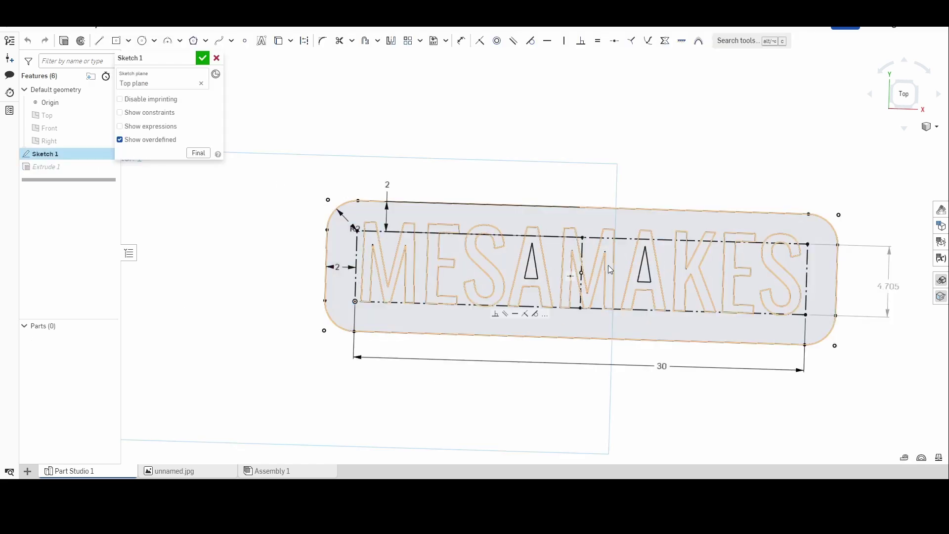
key("n")
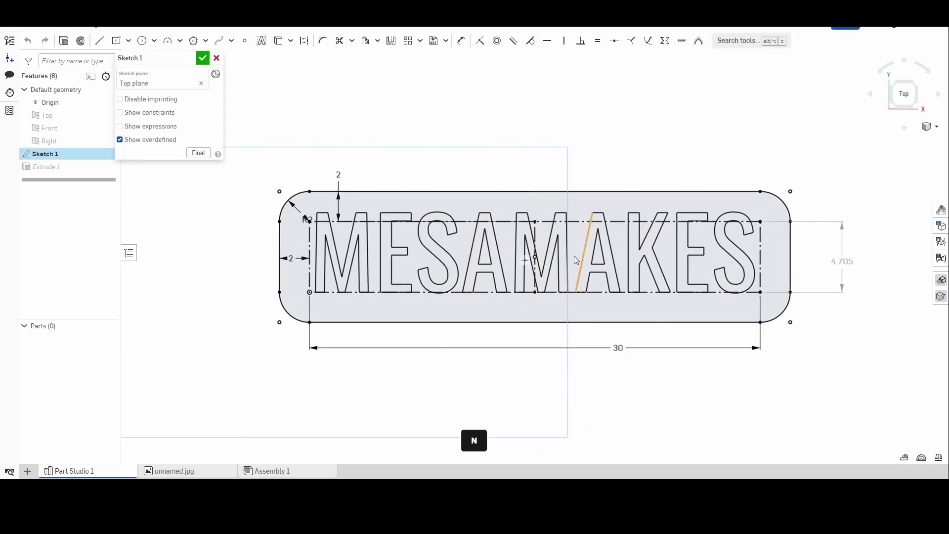
right_click(534, 239)
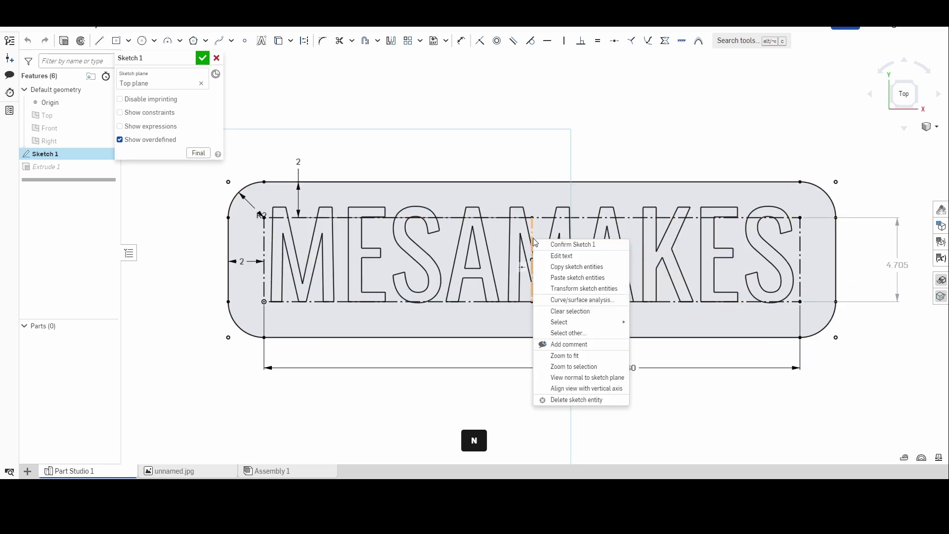
left_click(545, 257)
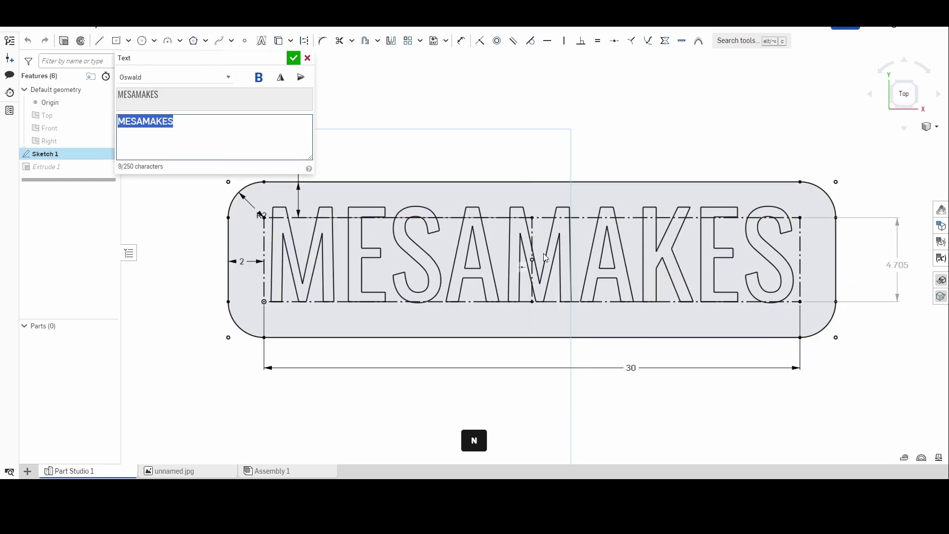
left_click(165, 108)
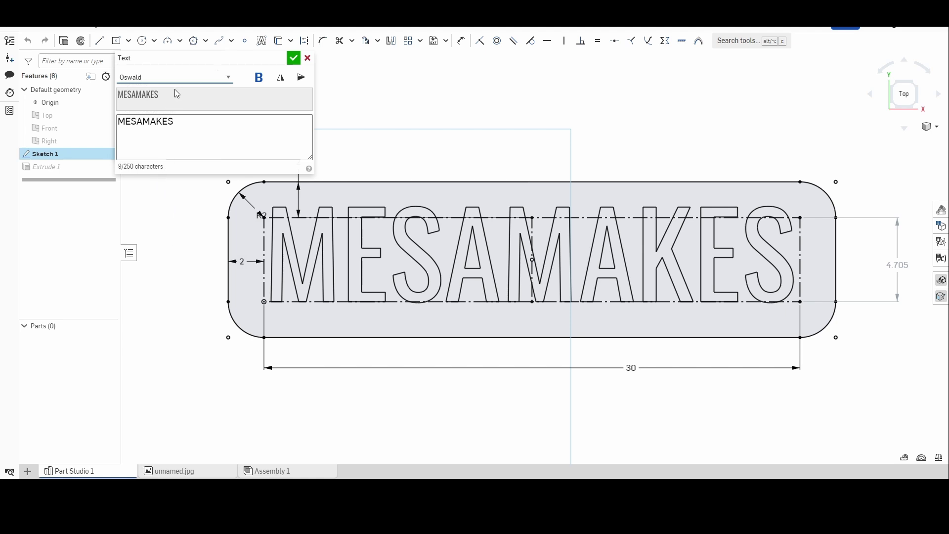
left_click(163, 100)
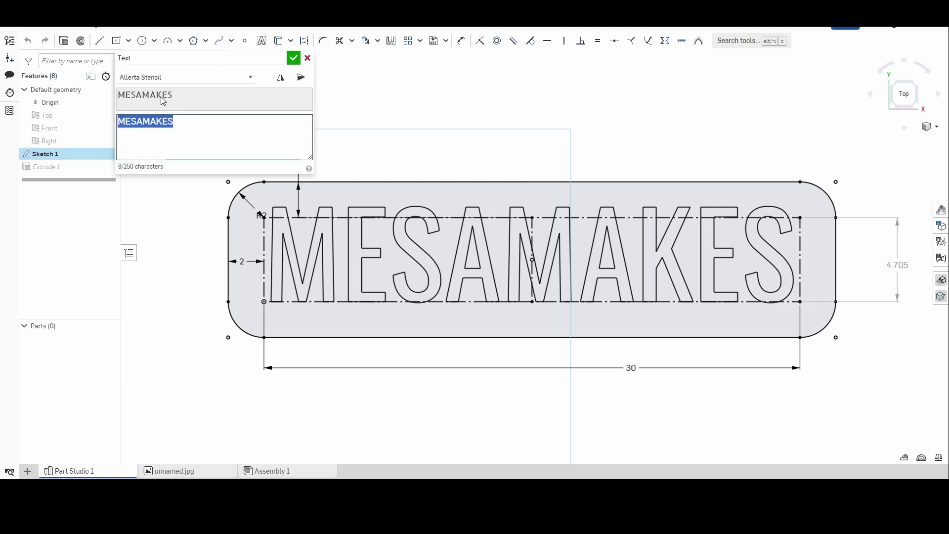
left_click(292, 59)
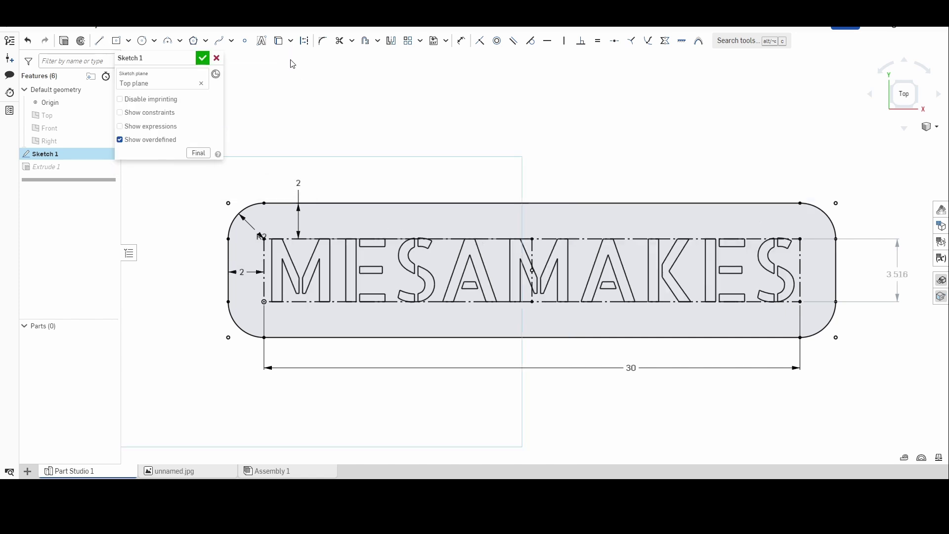
Step: Close Sketch 1, then orbit and zoom to inspect the stencil-style letter cutouts in the plate
left_click(206, 61)
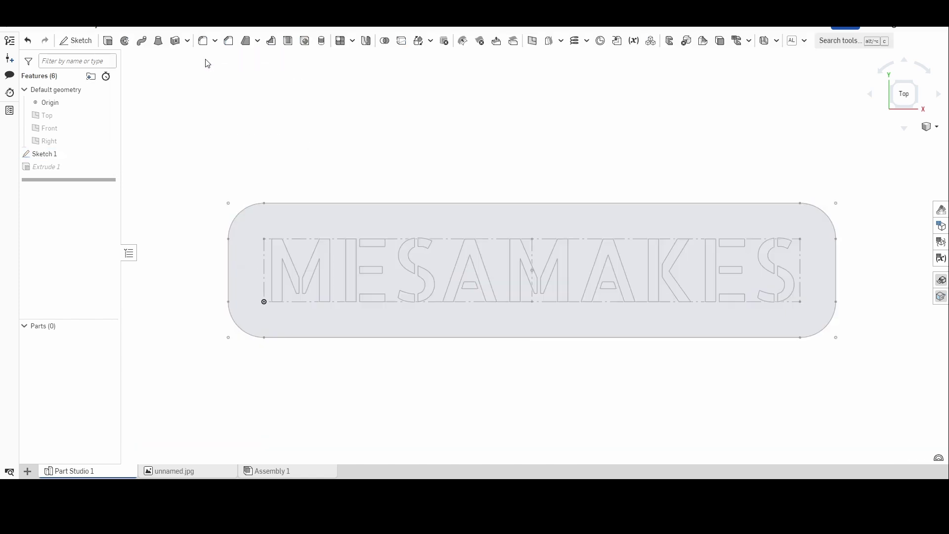
mouse_move(703, 346)
right_mouse_down()
mouse_move(717, 347)
mouse_move(695, 346)
right_mouse_up()
scroll(449, 262, "up", 2)
scroll(449, 259, "up", 5)
right_click_drag(528, 316, 519, 340)
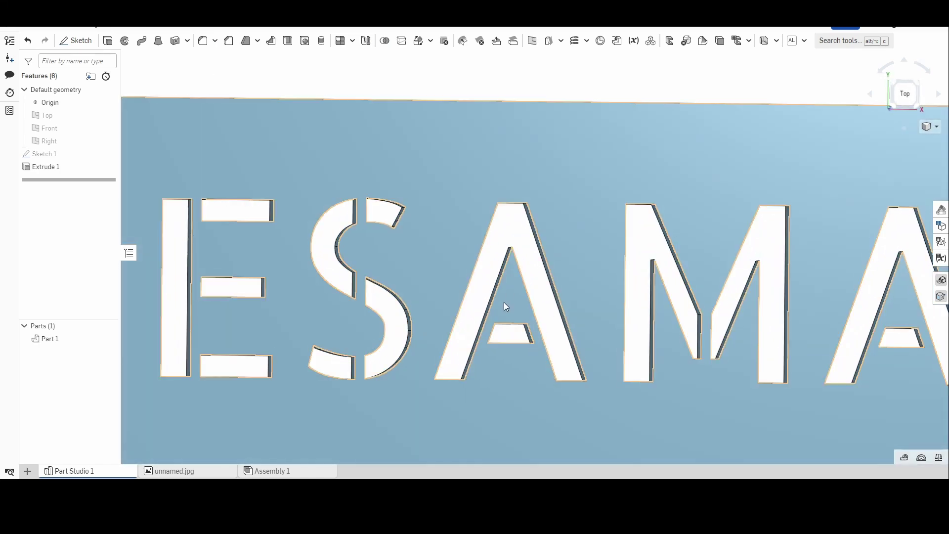
scroll(544, 311, "down", 3)
scroll(658, 344, "down", 3)
right_click_drag(641, 342, 594, 322)
scroll(525, 285, "up", 2)
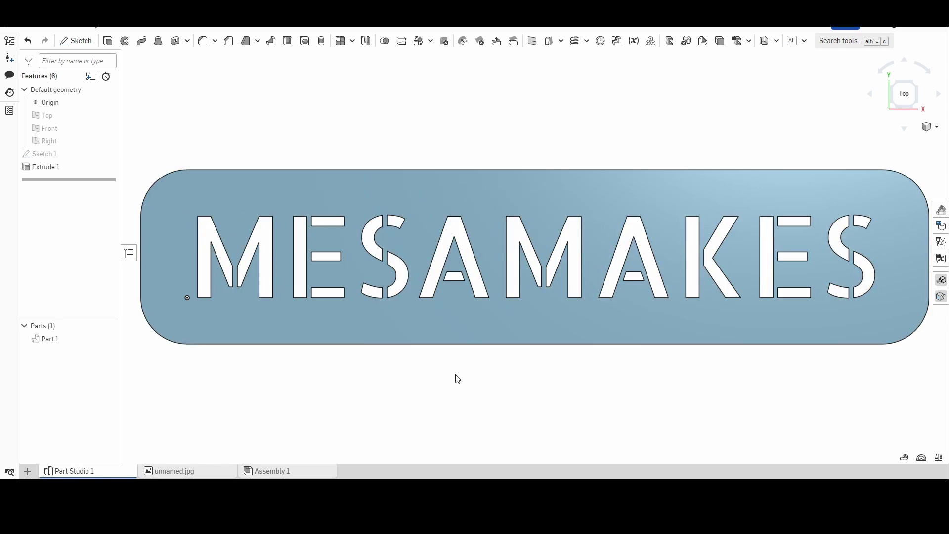
Step: Reopen Sketch 1 and place a THANKS FOR WATCHING text box below the plaque
double_click(52, 154)
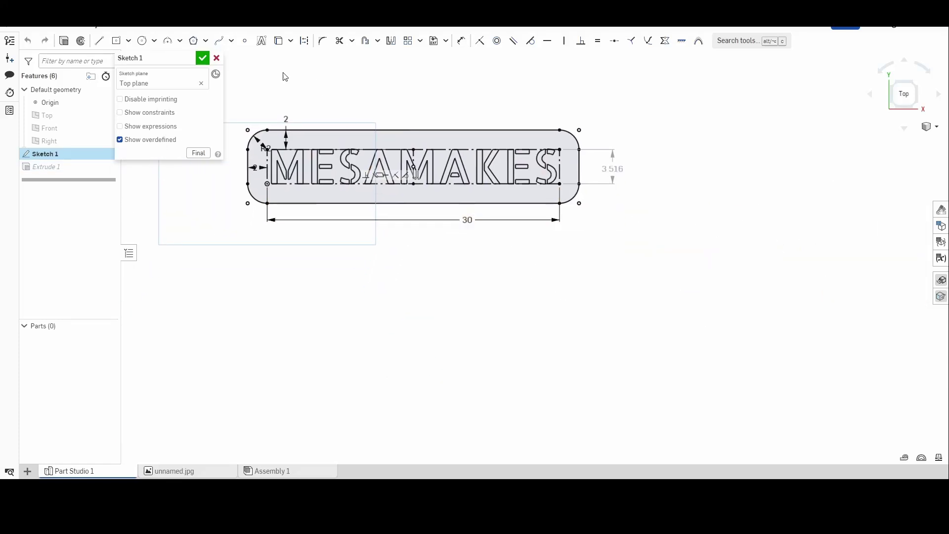
left_click(262, 42)
left_click_drag(245, 274, 536, 379)
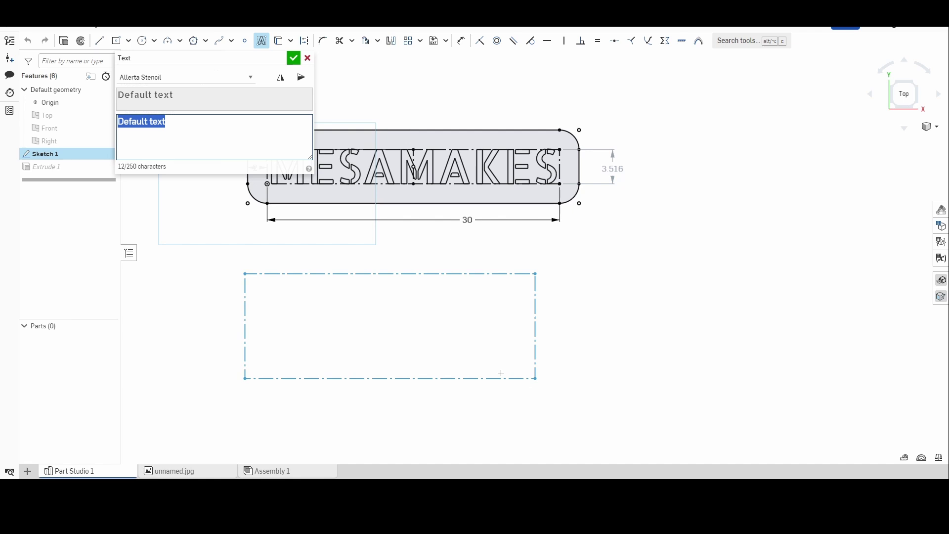
type("THANKS")
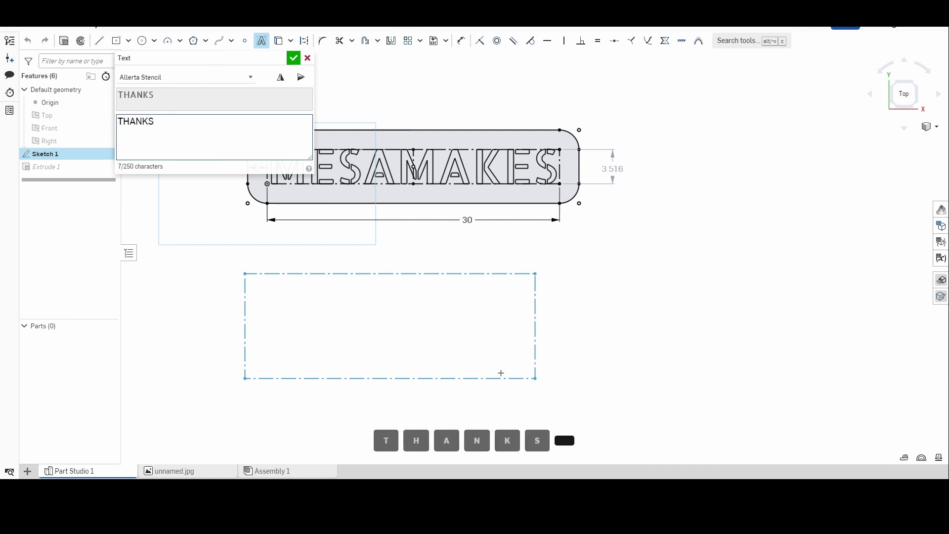
type(" FOR ")
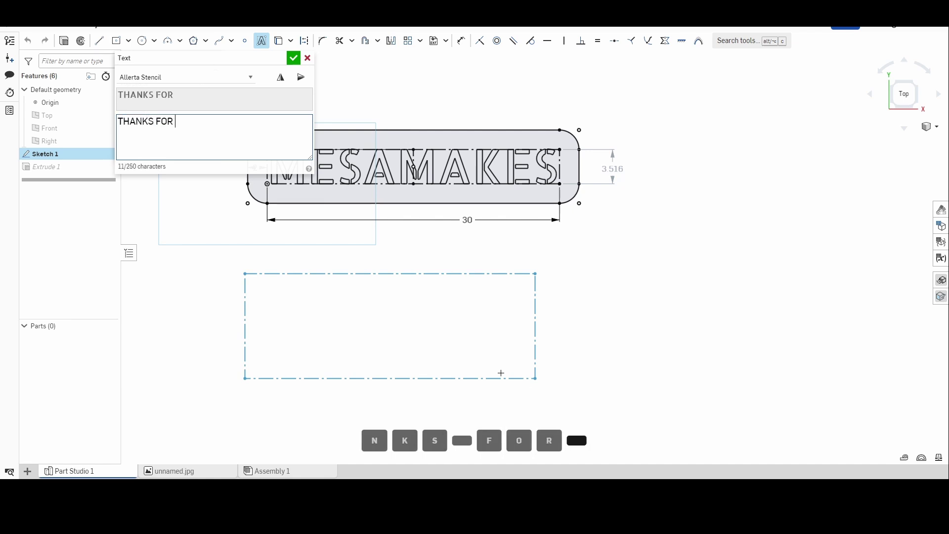
type("WATCHING")
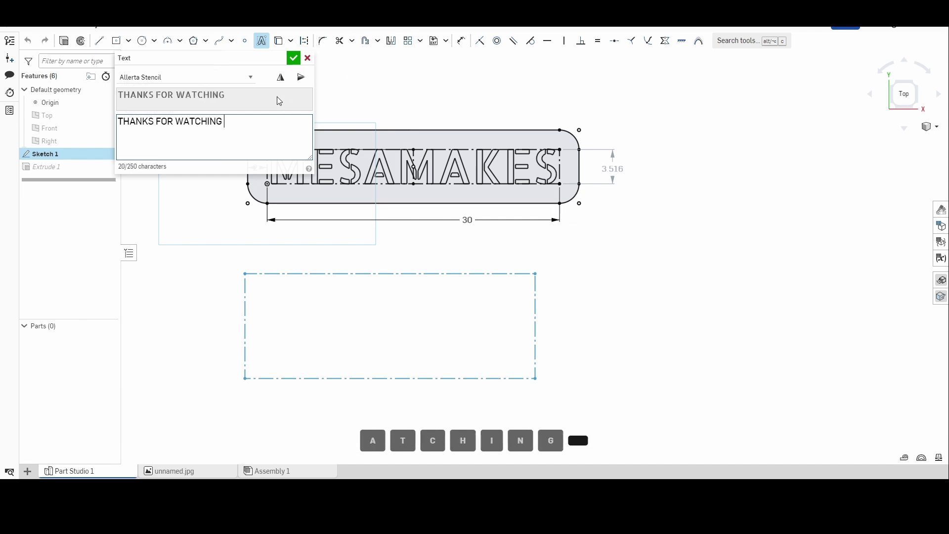
left_click(293, 58)
scroll(582, 337, "down", 2)
scroll(582, 339, "down", 5)
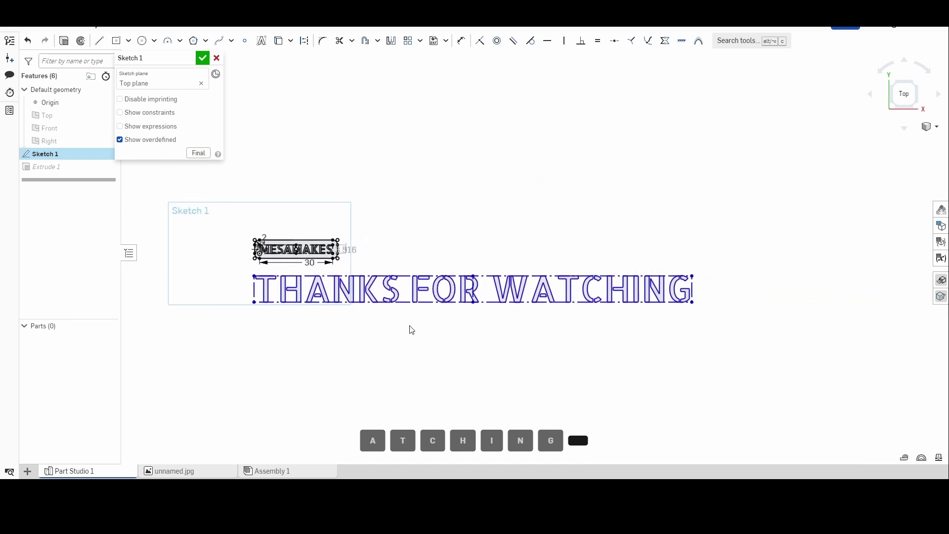
Step: Dimension the THANKS FOR WATCHING text height as 4
key("d")
left_click(692, 293)
left_click(716, 324)
type("4")
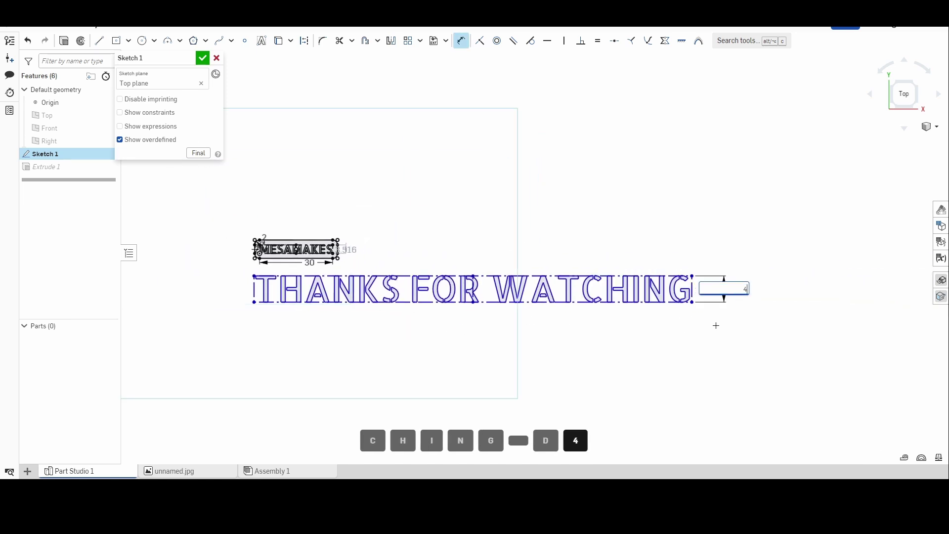
key("Return")
Step: Add a 20 width dimension below the text
scroll(702, 297, "up", 2)
scroll(656, 274, "up", 2)
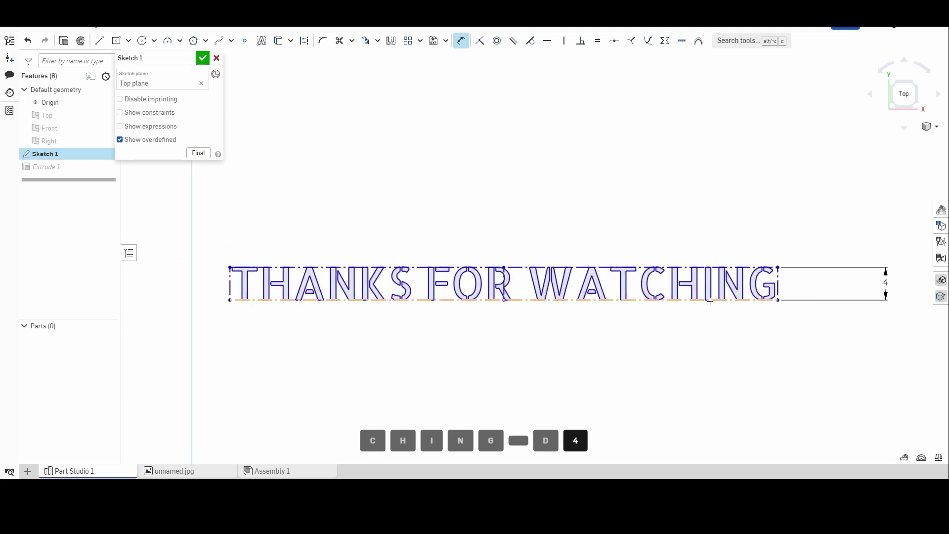
left_click(679, 300)
left_click(677, 329)
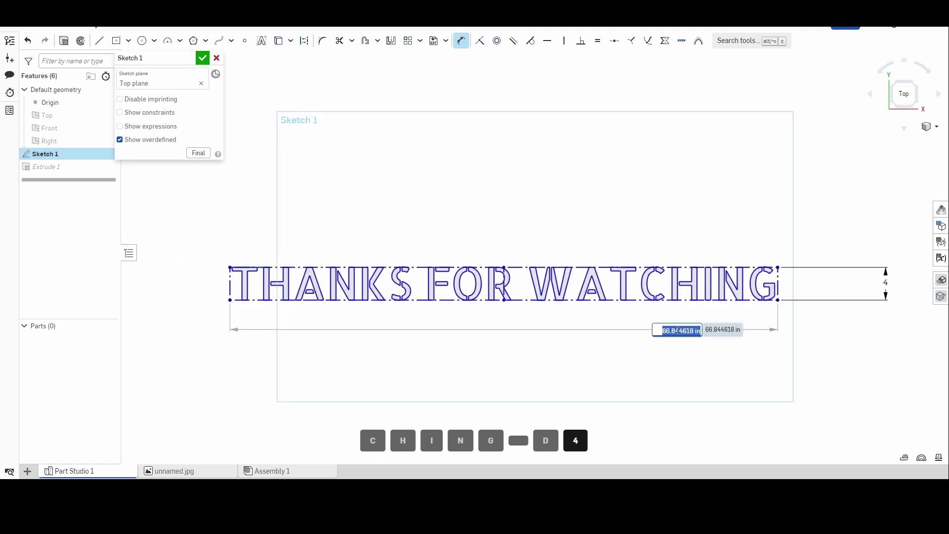
type("20")
key("Return")
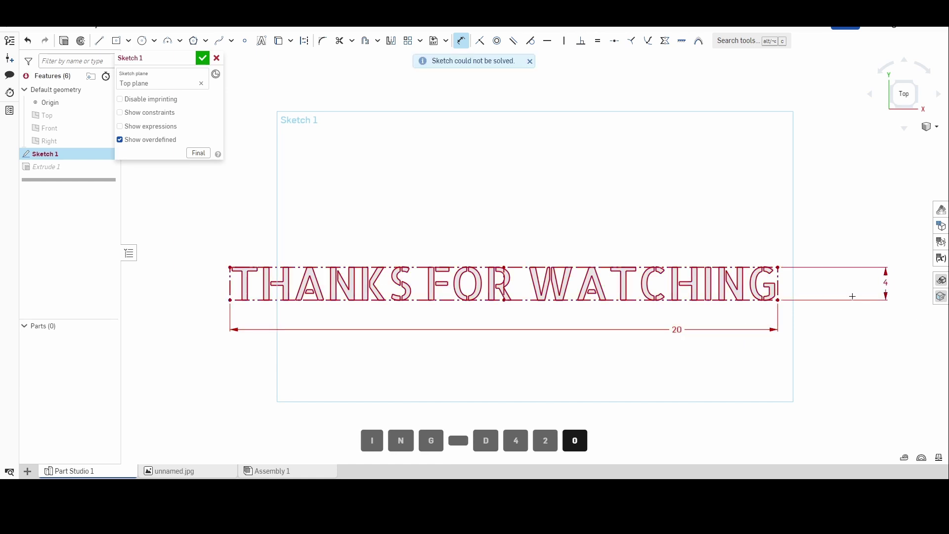
Step: Delete the conflicting 4 height dimension
double_click(886, 282)
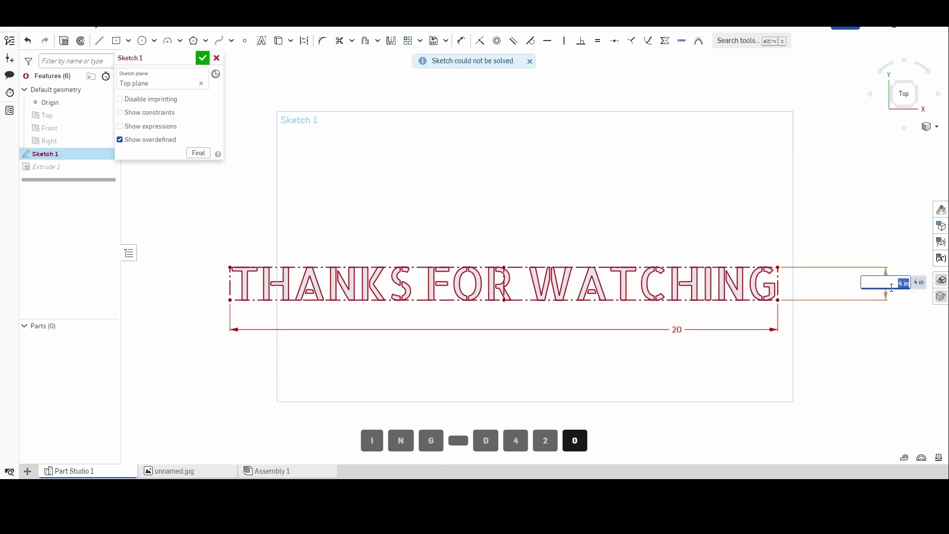
left_click(839, 364)
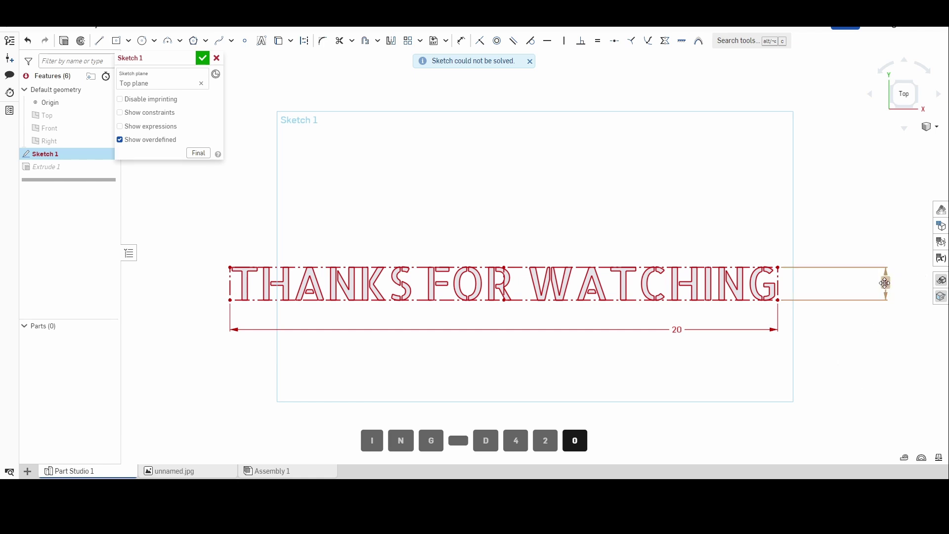
key("BackSpace")
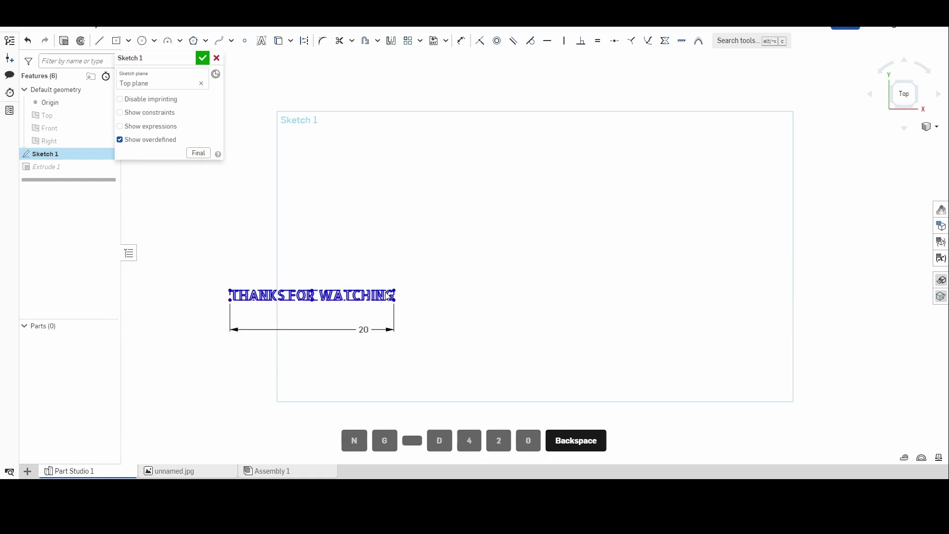
scroll(321, 290, "up", 2)
scroll(398, 306, "up", 3)
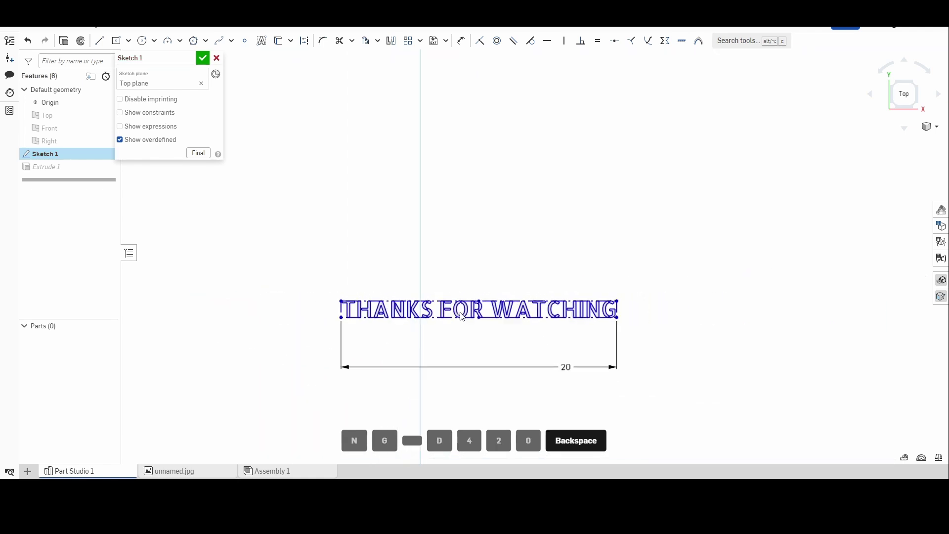
Step: Toggle the Use and Construction options and drag the 20 dimension up near the text
scroll(462, 317, "up", 5)
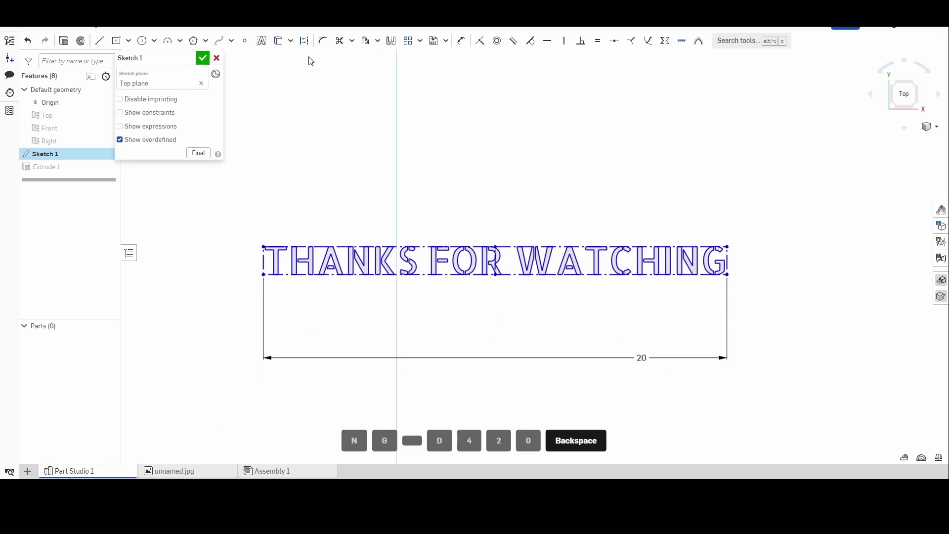
left_click(291, 41)
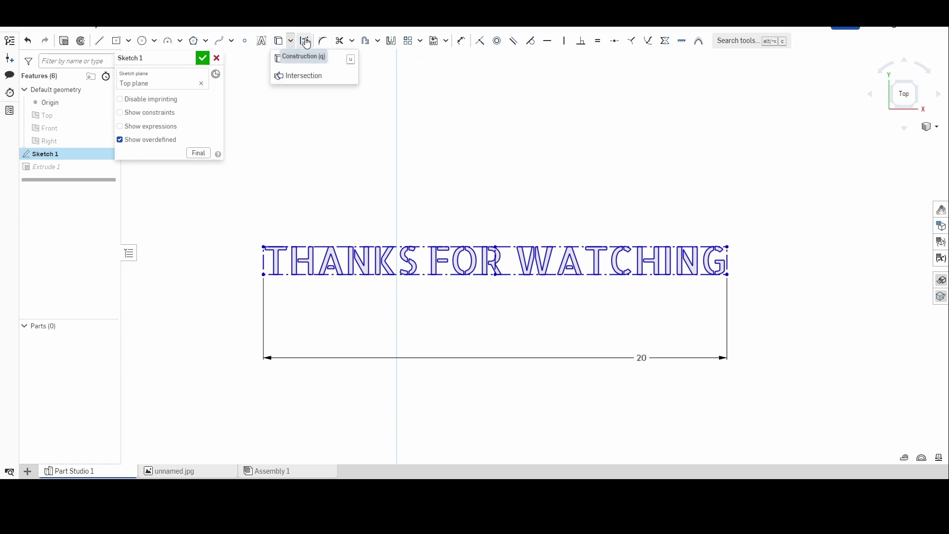
left_click(306, 41)
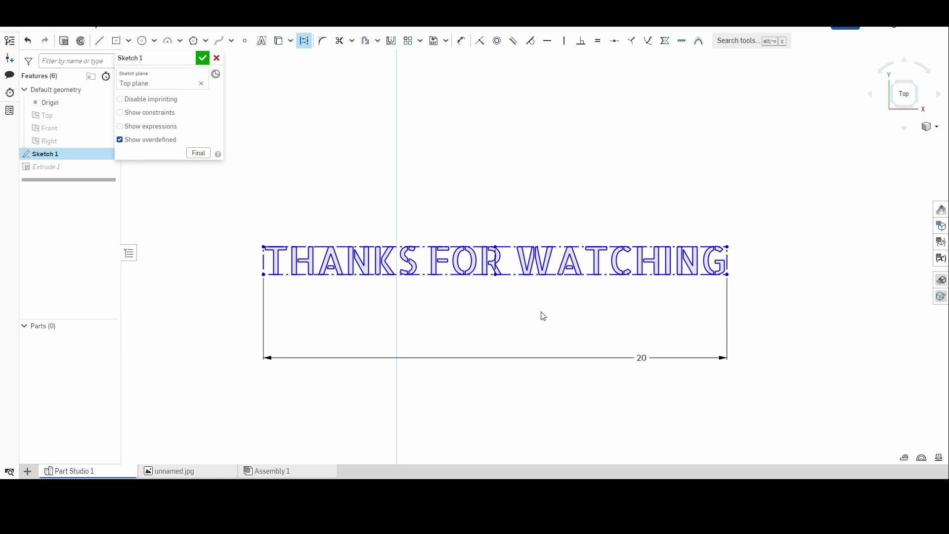
mouse_move(639, 357)
left_mouse_down()
mouse_move(496, 334)
mouse_move(491, 322)
mouse_move(493, 335)
mouse_move(505, 322)
left_mouse_up()
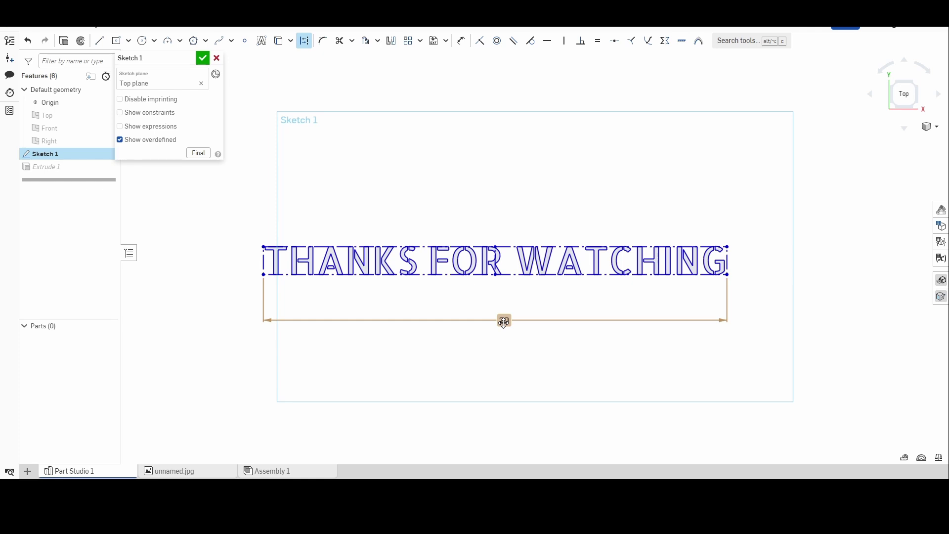